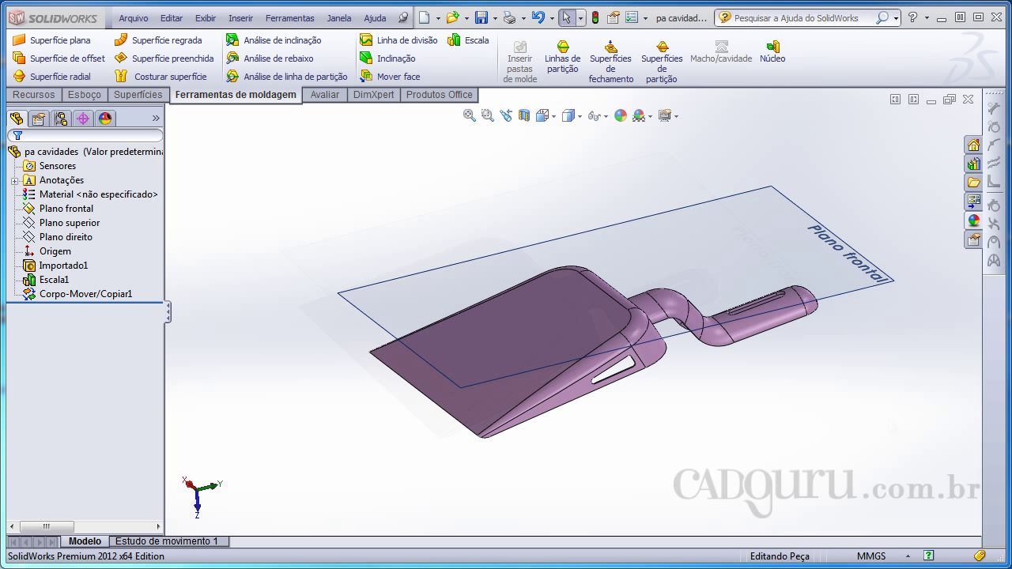
- Start a parting line with Plano frontal as the reversed pull direction and run draft analysis
{"action": "middle_click_drag", "start_coordinate": [664, 407], "coordinate": [478, 214]}
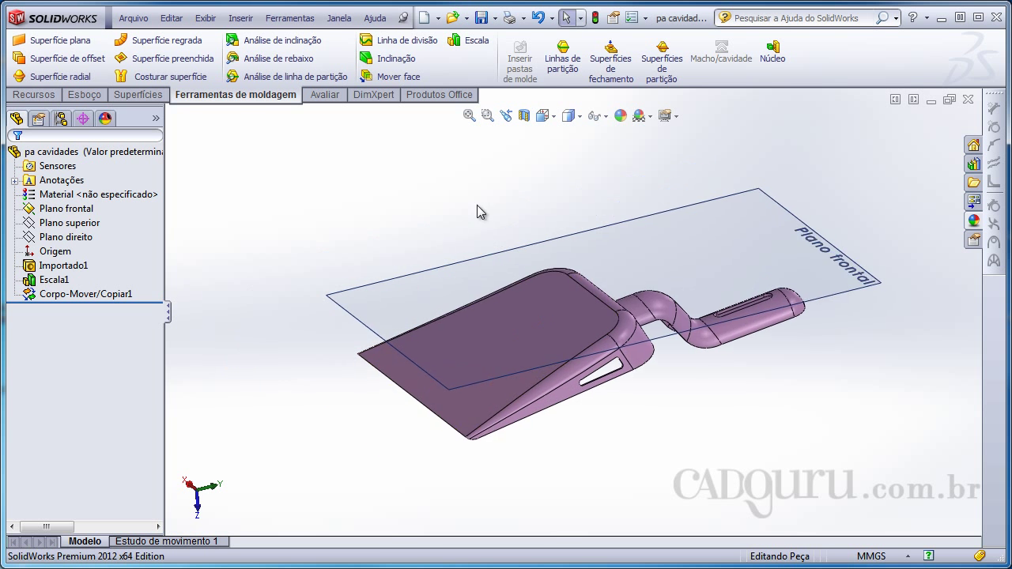
{"action": "left_click", "coordinate": [563, 63]}
{"action": "middle_click_drag", "start_coordinate": [386, 213], "coordinate": [406, 189]}
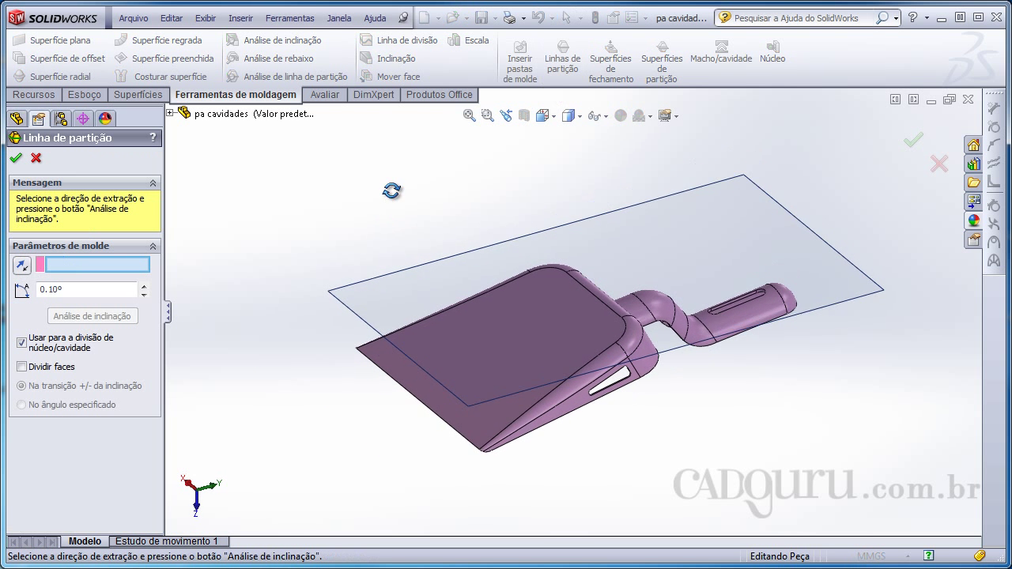
{"action": "middle_click_drag", "start_coordinate": [506, 173], "coordinate": [455, 166]}
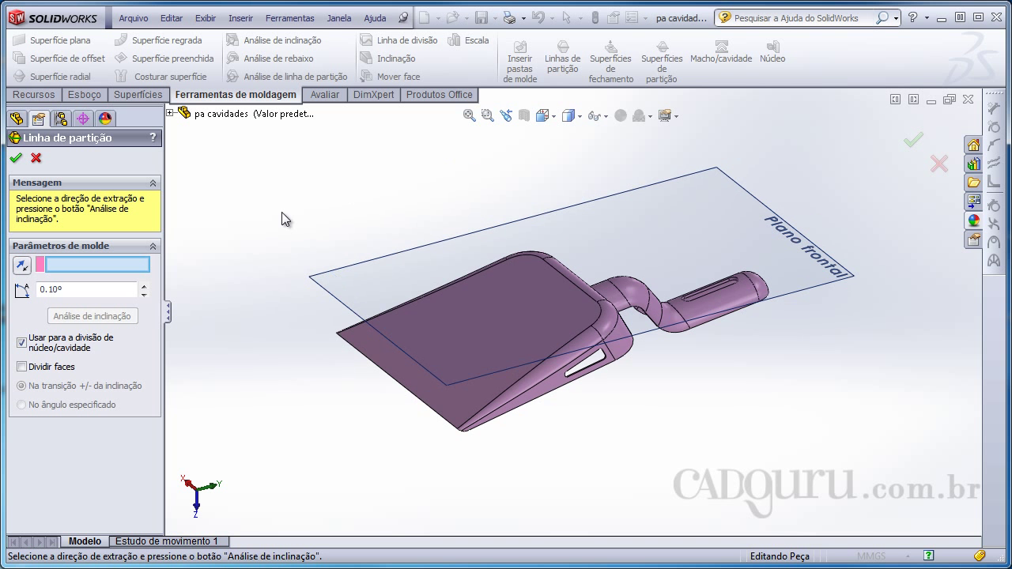
{"action": "left_click", "coordinate": [350, 291]}
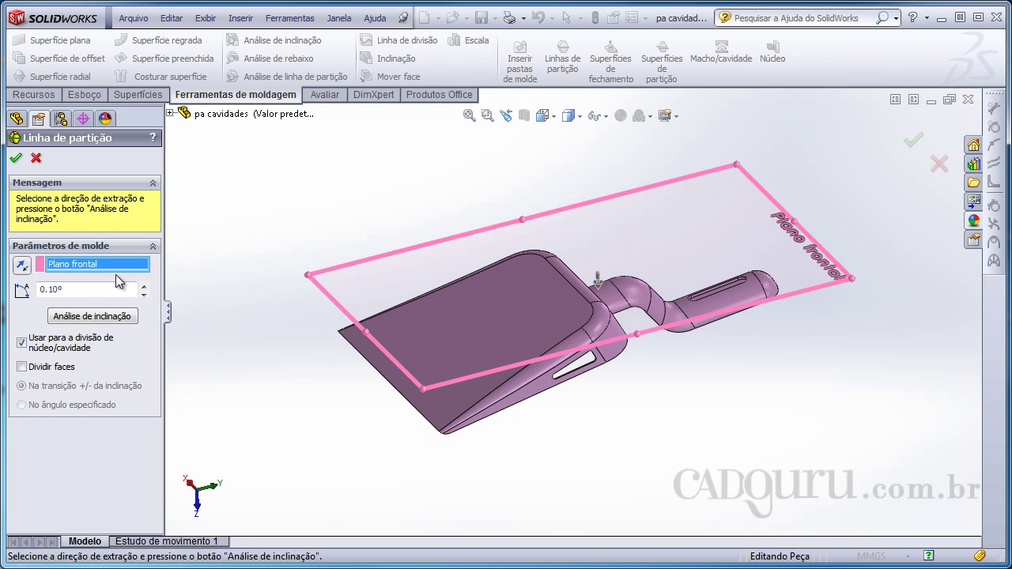
{"action": "left_click", "coordinate": [23, 266]}
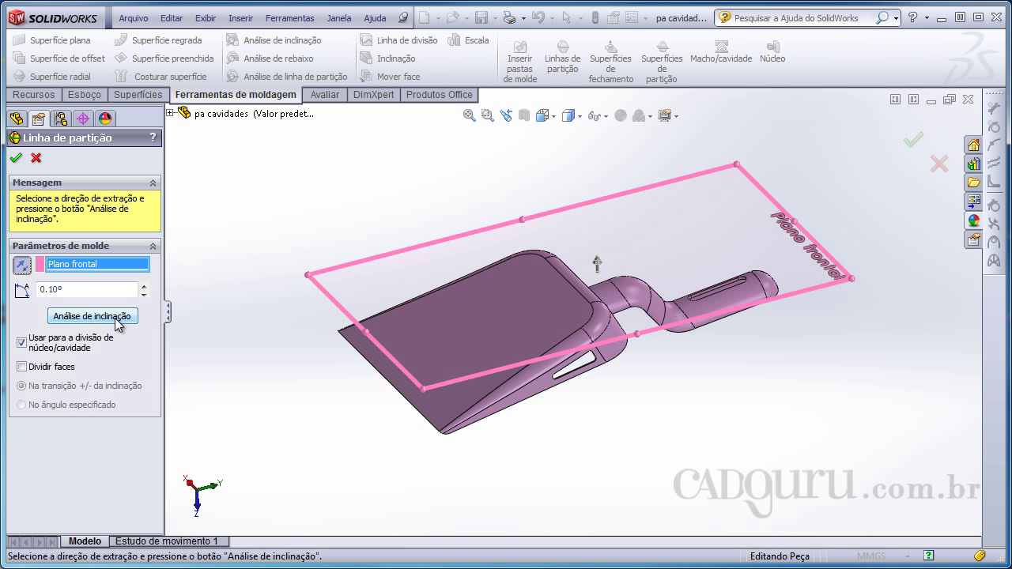
{"action": "left_click", "coordinate": [94, 319]}
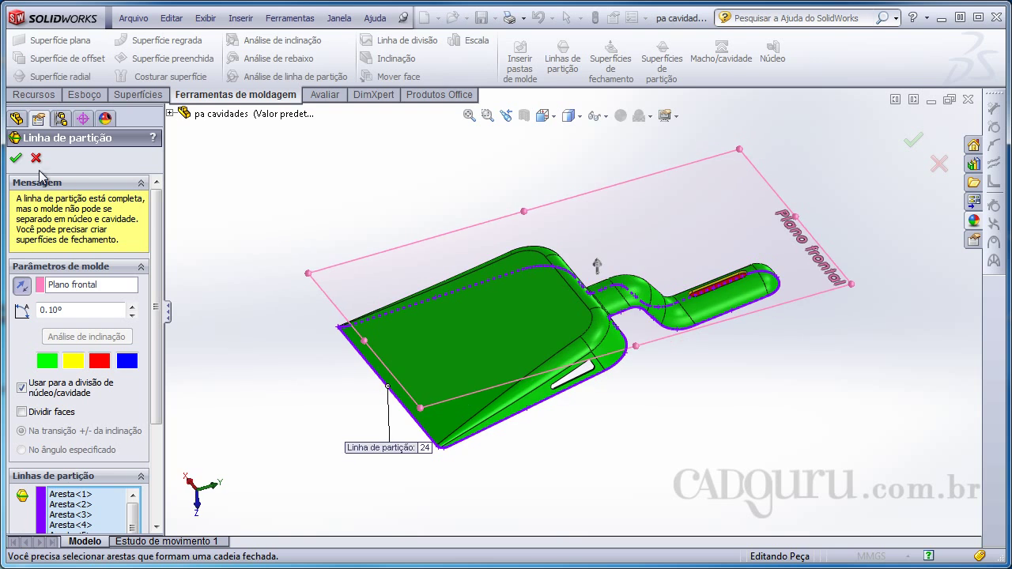
- Inspect the computed parting line around the scoop from several angles and confirm it
{"action": "mouse_move", "coordinate": [365, 255]}
{"action": "middle_mouse_down"}
{"action": "mouse_move", "coordinate": [480, 311]}
{"action": "mouse_move", "coordinate": [662, 307]}
{"action": "mouse_move", "coordinate": [582, 334]}
{"action": "mouse_move", "coordinate": [580, 355]}
{"action": "mouse_move", "coordinate": [589, 341]}
{"action": "middle_mouse_up"}
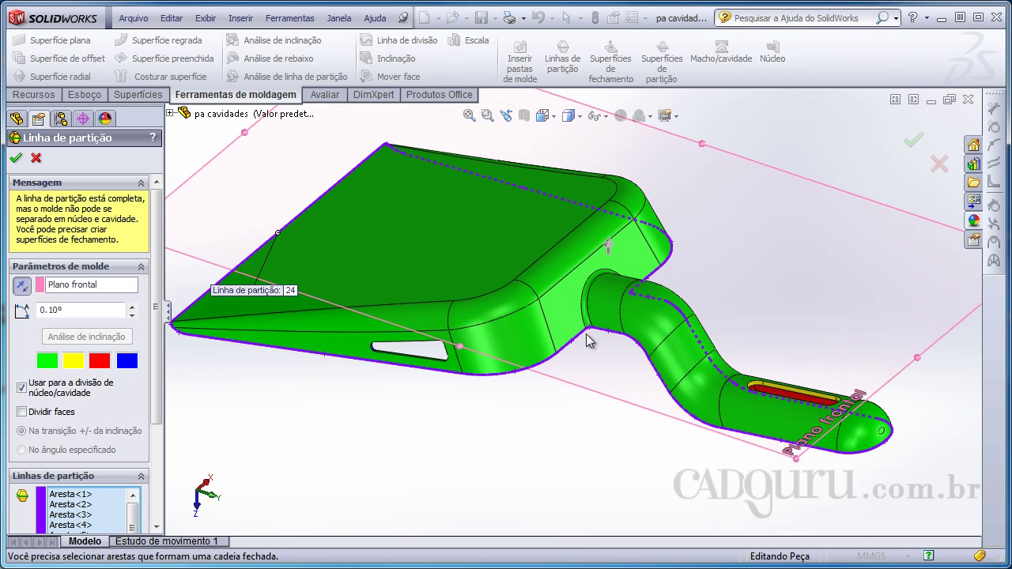
{"action": "mouse_move", "coordinate": [321, 390]}
{"action": "middle_mouse_down"}
{"action": "mouse_move", "coordinate": [521, 388]}
{"action": "mouse_move", "coordinate": [322, 284]}
{"action": "middle_mouse_up"}
{"action": "middle_click_drag", "start_coordinate": [612, 201], "coordinate": [914, 364]}
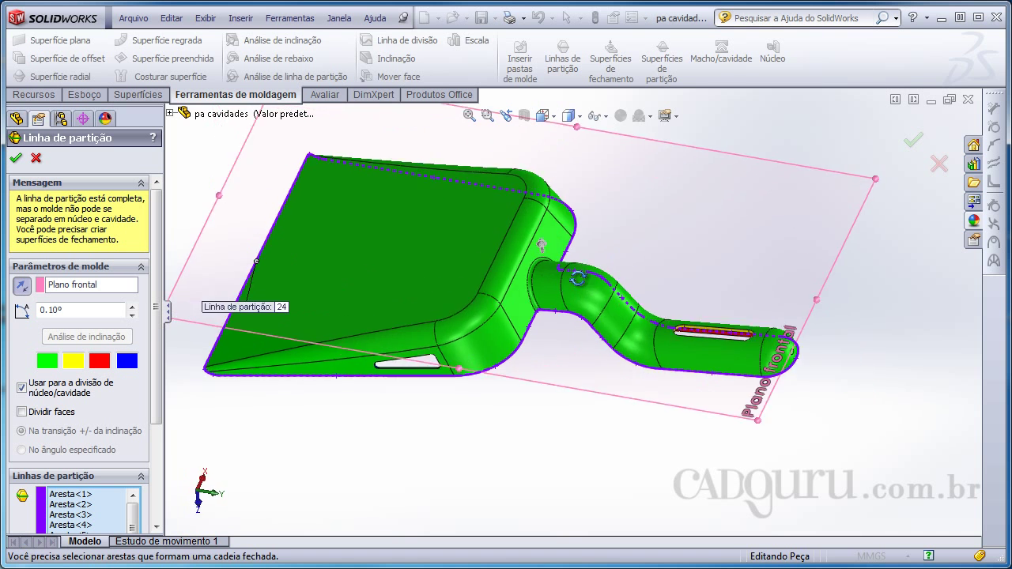
{"action": "mouse_move", "coordinate": [632, 414]}
{"action": "middle_mouse_down"}
{"action": "mouse_move", "coordinate": [666, 327]}
{"action": "mouse_move", "coordinate": [554, 301]}
{"action": "middle_mouse_up"}
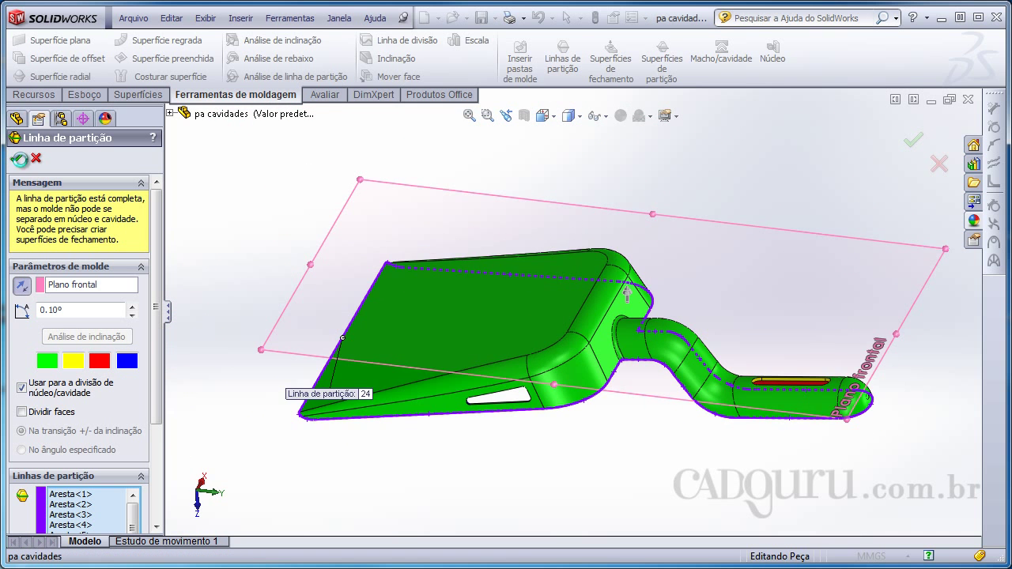
{"action": "left_click", "coordinate": [16, 157]}
- Orbit around the scoop to check the blue parting line, then select Linha de partição2 in the tree
{"action": "mouse_move", "coordinate": [229, 240]}
{"action": "middle_mouse_down"}
{"action": "mouse_move", "coordinate": [287, 223]}
{"action": "mouse_move", "coordinate": [280, 268]}
{"action": "mouse_move", "coordinate": [244, 226]}
{"action": "middle_mouse_up"}
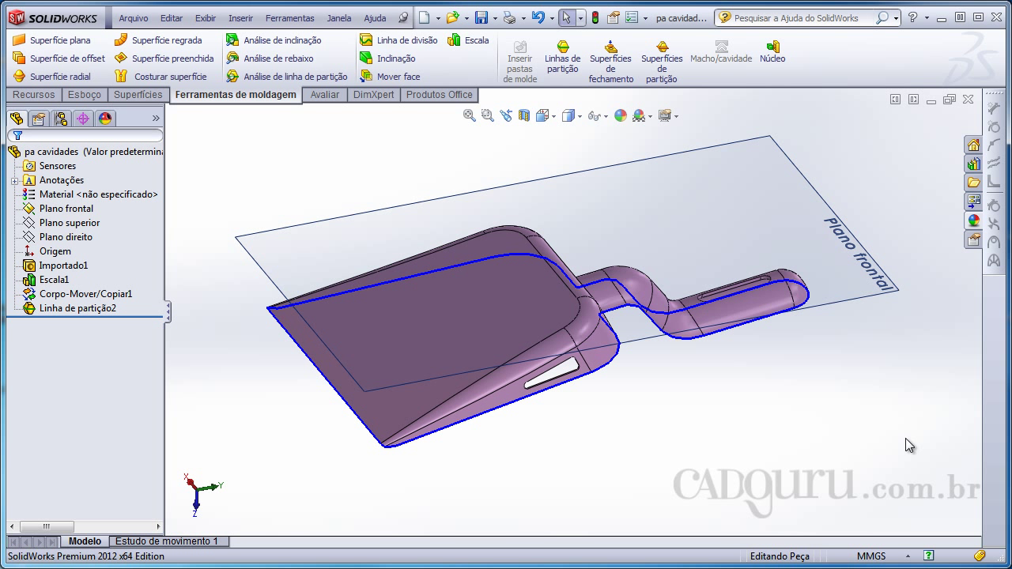
{"action": "middle_click_drag", "start_coordinate": [622, 271], "coordinate": [628, 264]}
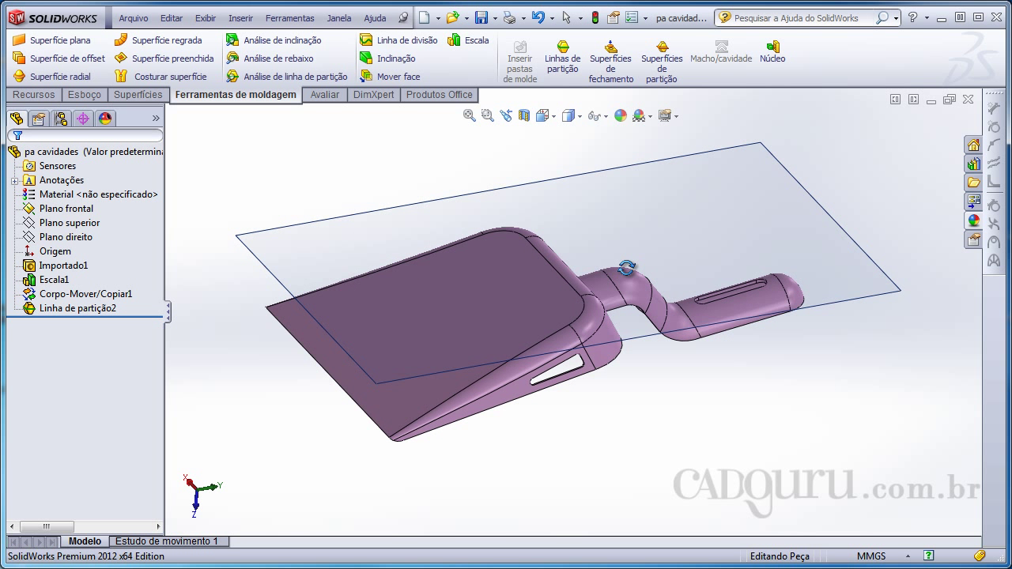
{"action": "middle_click_drag", "start_coordinate": [770, 210], "coordinate": [690, 229]}
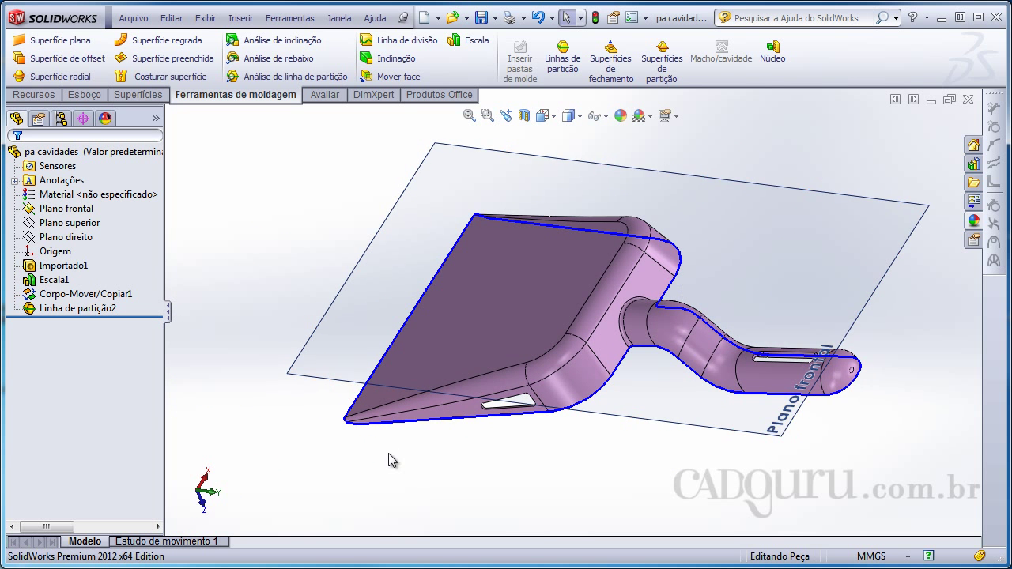
{"action": "mouse_move", "coordinate": [388, 458]}
{"action": "middle_mouse_down"}
{"action": "mouse_move", "coordinate": [460, 338]}
{"action": "mouse_move", "coordinate": [491, 499]}
{"action": "middle_mouse_up"}
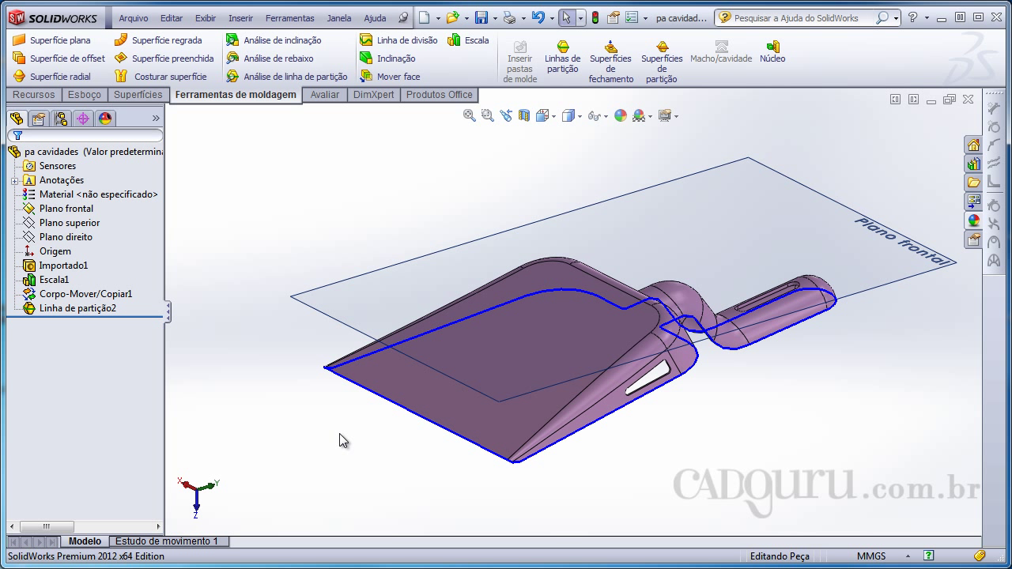
{"action": "scroll", "coordinate": [667, 467], "scroll_direction": "down", "scroll_amount": 2}
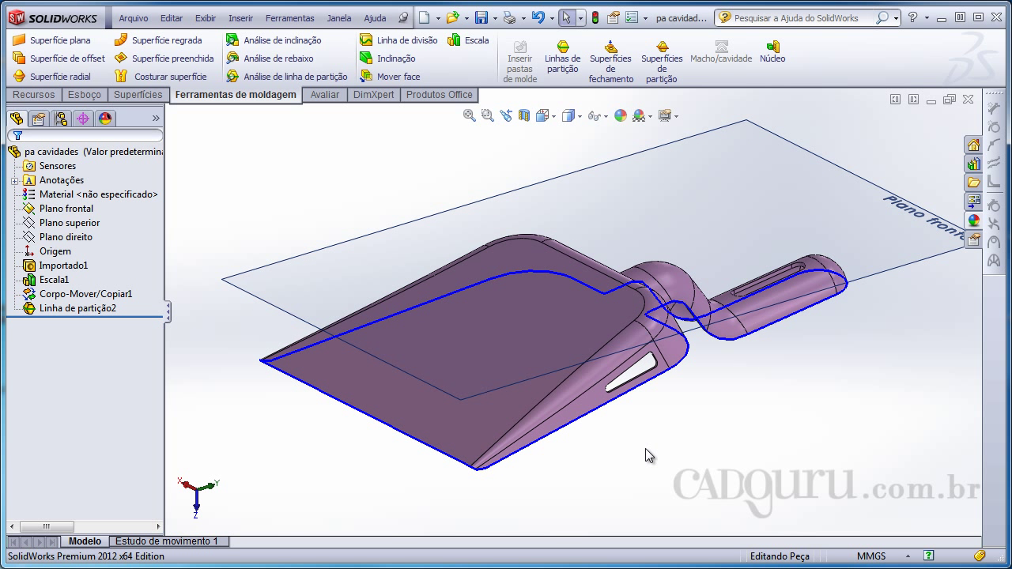
{"action": "mouse_move", "coordinate": [309, 266]}
{"action": "middle_mouse_down"}
{"action": "mouse_move", "coordinate": [277, 271]}
{"action": "mouse_move", "coordinate": [278, 256]}
{"action": "middle_mouse_up"}
{"action": "left_click", "coordinate": [95, 308]}
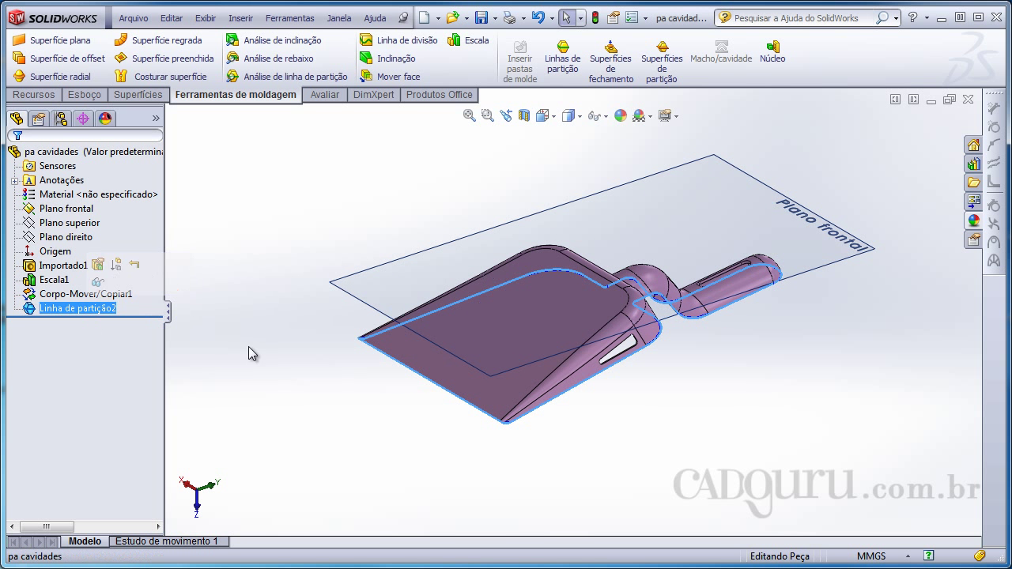
{"action": "left_click", "coordinate": [84, 309]}
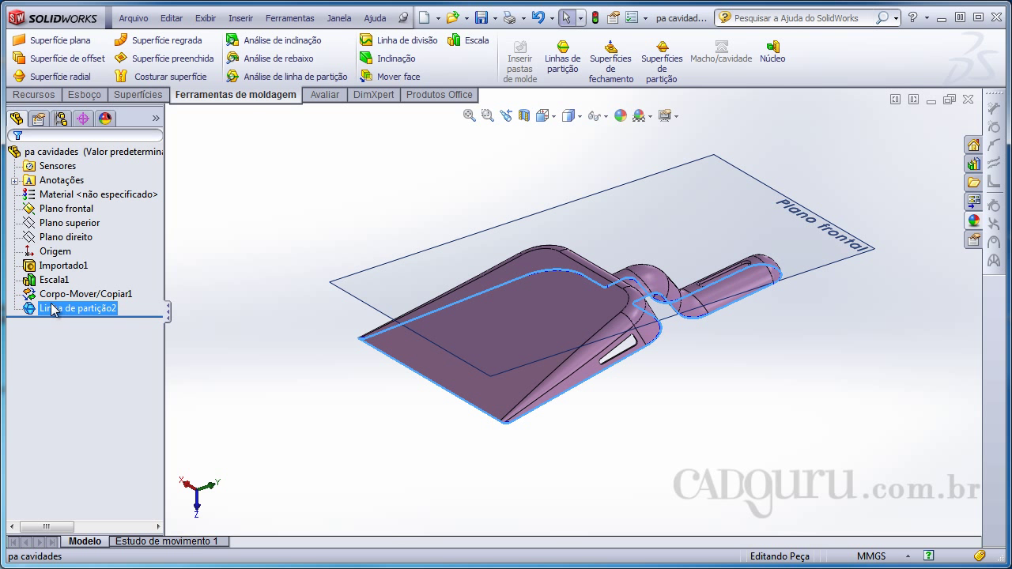
- Edit Linha de partição2 and delete edges Aresta<1> through Aresta<24> from its parting-line list
{"action": "right_click", "coordinate": [53, 308]}
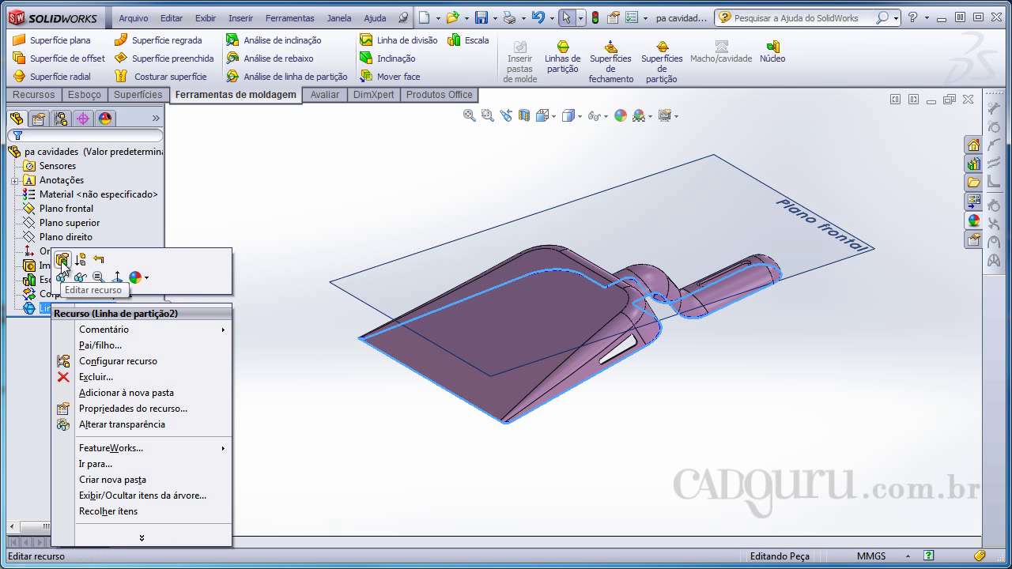
{"action": "left_click", "coordinate": [62, 261]}
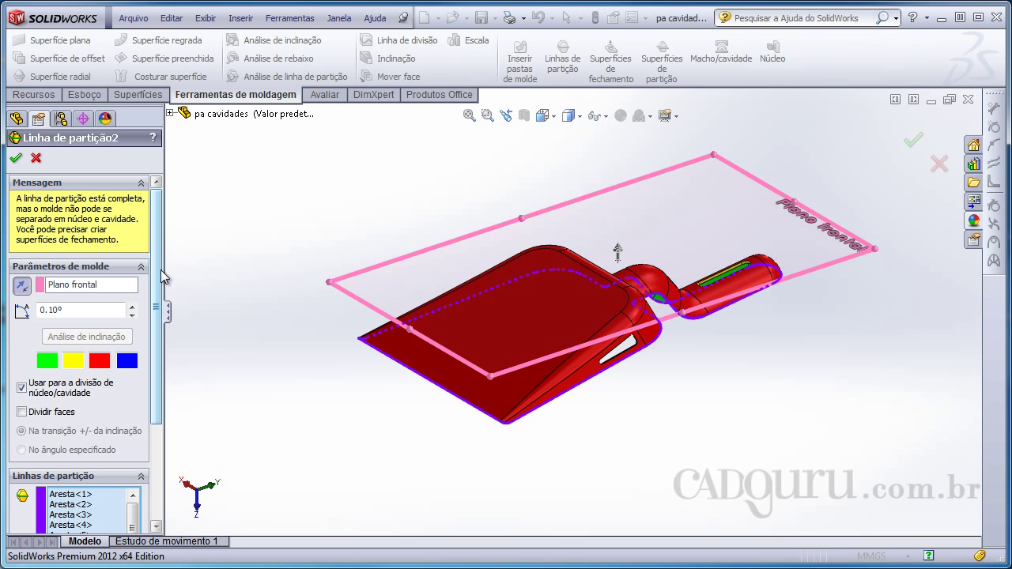
{"action": "left_click_drag", "start_coordinate": [160, 210], "coordinate": [158, 308]}
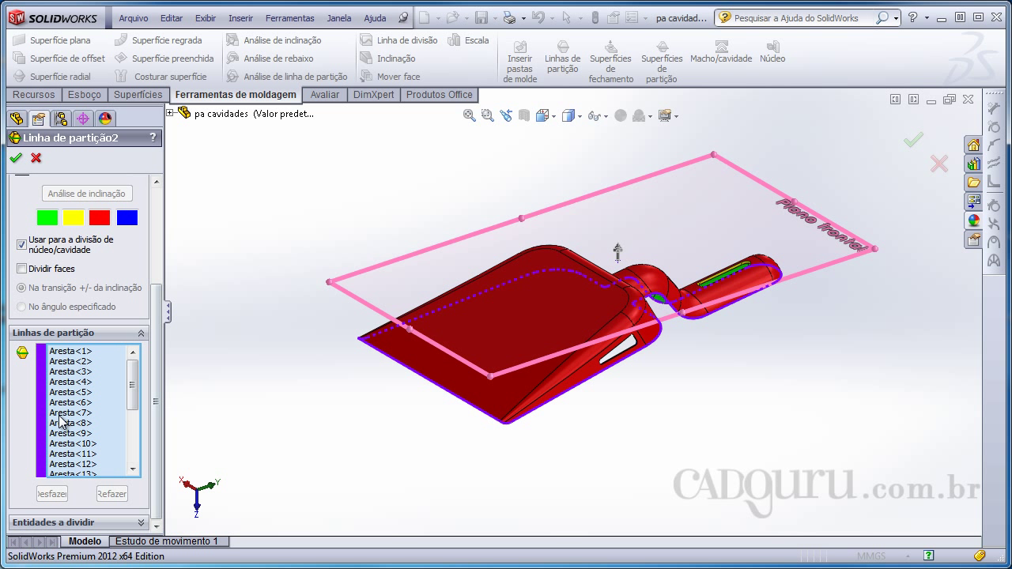
{"action": "left_click", "coordinate": [85, 356]}
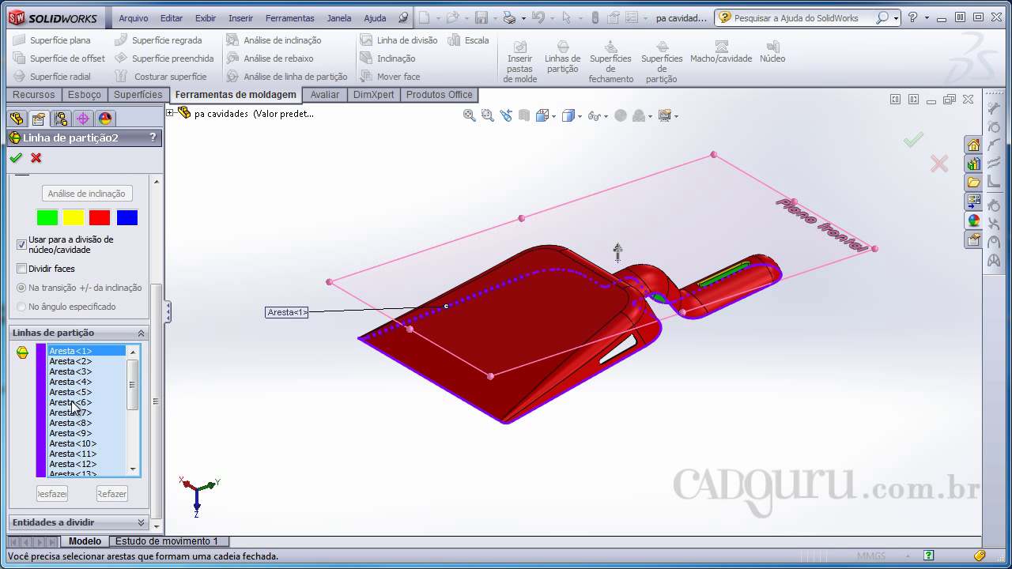
{"action": "middle_click_drag", "start_coordinate": [282, 344], "coordinate": [322, 366]}
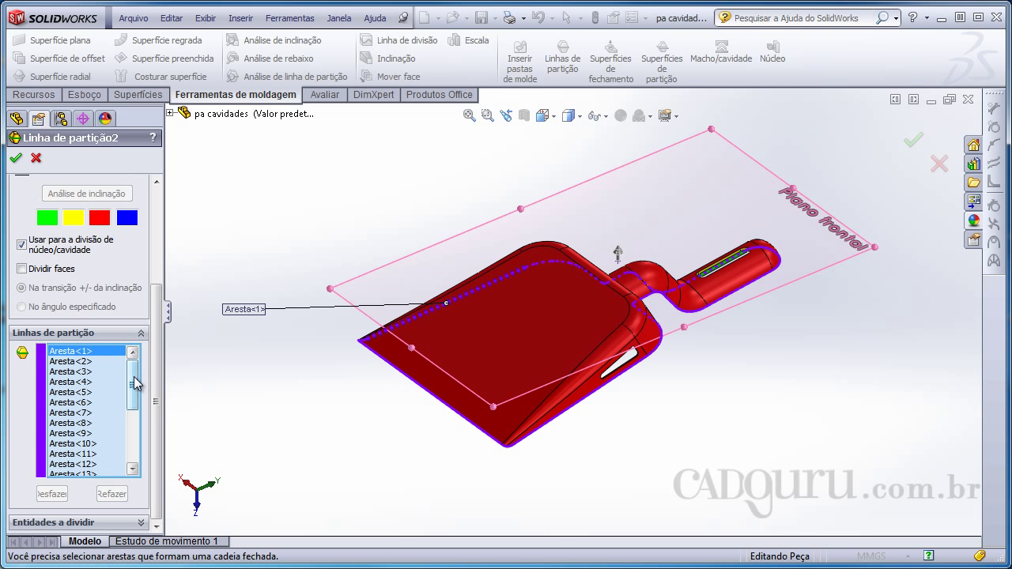
{"action": "left_click_drag", "start_coordinate": [139, 395], "coordinate": [138, 462]}
{"action": "left_click", "coordinate": [87, 472], "text": "shift"}
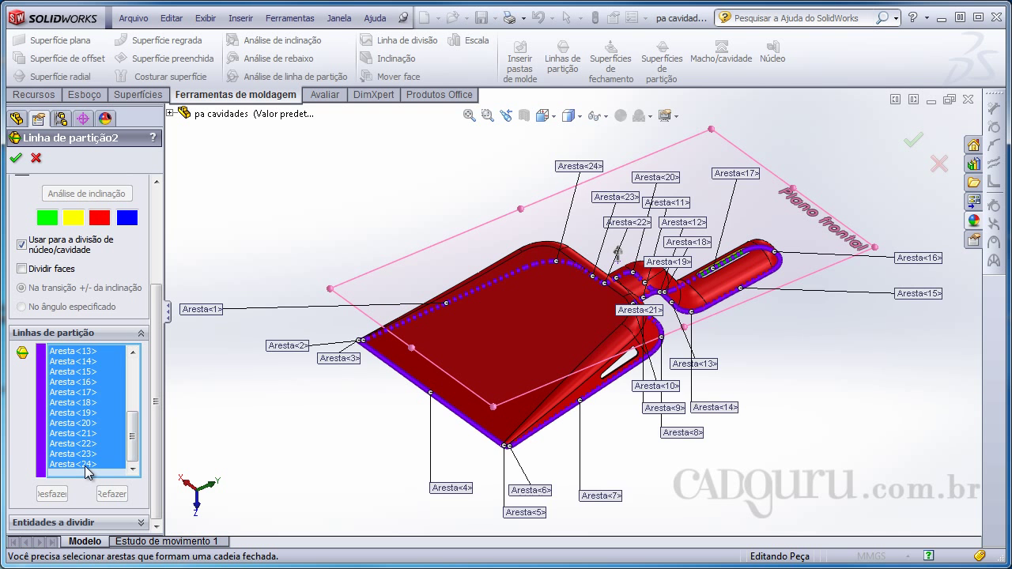
{"action": "key", "text": "Delete"}
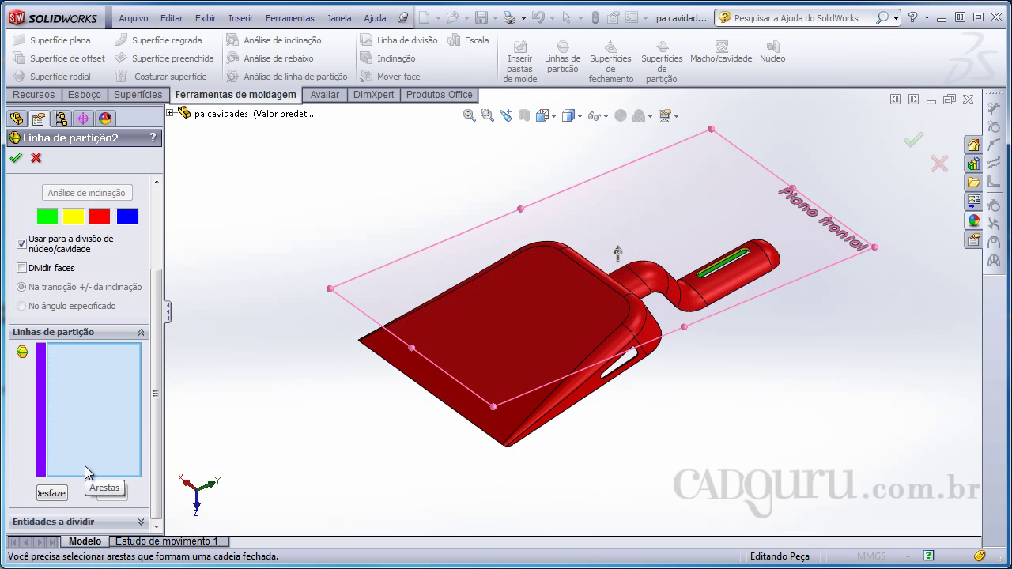
- Zoom in on the scoop's underside and pick its first bottom edge for the parting line
{"action": "mouse_move", "coordinate": [387, 445]}
{"action": "middle_mouse_down"}
{"action": "mouse_move", "coordinate": [285, 347]}
{"action": "mouse_move", "coordinate": [501, 442]}
{"action": "middle_mouse_up"}
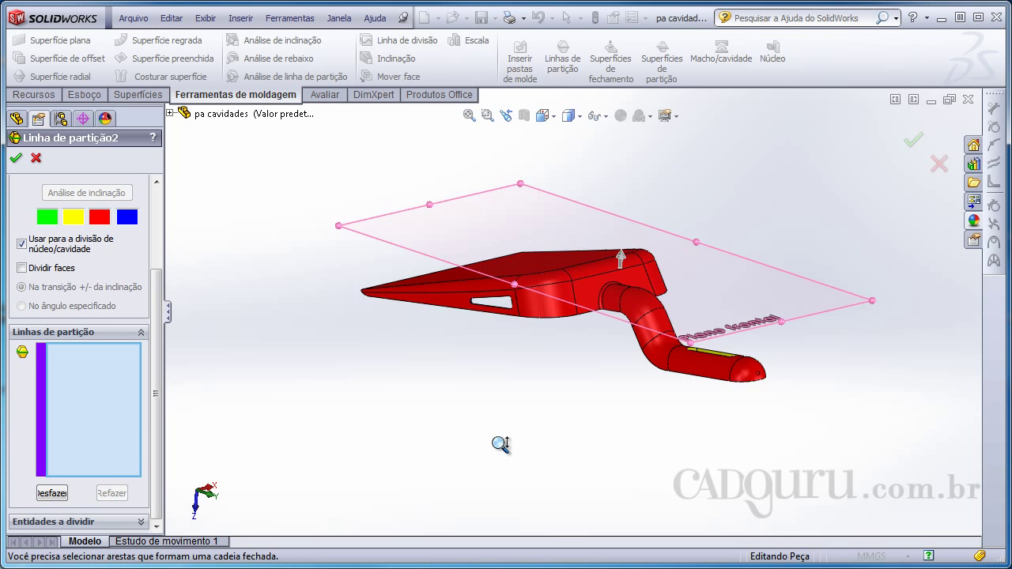
{"action": "scroll", "coordinate": [529, 403], "scroll_direction": "up", "scroll_amount": 2}
{"action": "mouse_move", "coordinate": [528, 402]}
{"action": "middle_mouse_down"}
{"action": "mouse_move", "coordinate": [510, 437]}
{"action": "mouse_move", "coordinate": [533, 409]}
{"action": "mouse_move", "coordinate": [876, 411]}
{"action": "mouse_move", "coordinate": [493, 260]}
{"action": "mouse_move", "coordinate": [310, 263]}
{"action": "mouse_move", "coordinate": [84, 412]}
{"action": "middle_mouse_up"}
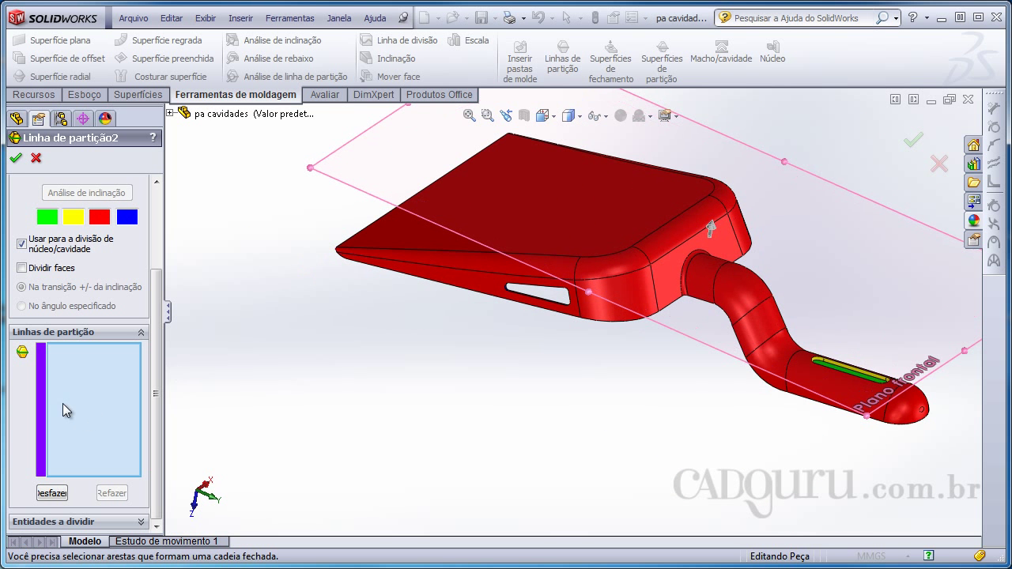
{"action": "scroll", "coordinate": [324, 399], "scroll_direction": "down", "scroll_amount": 2}
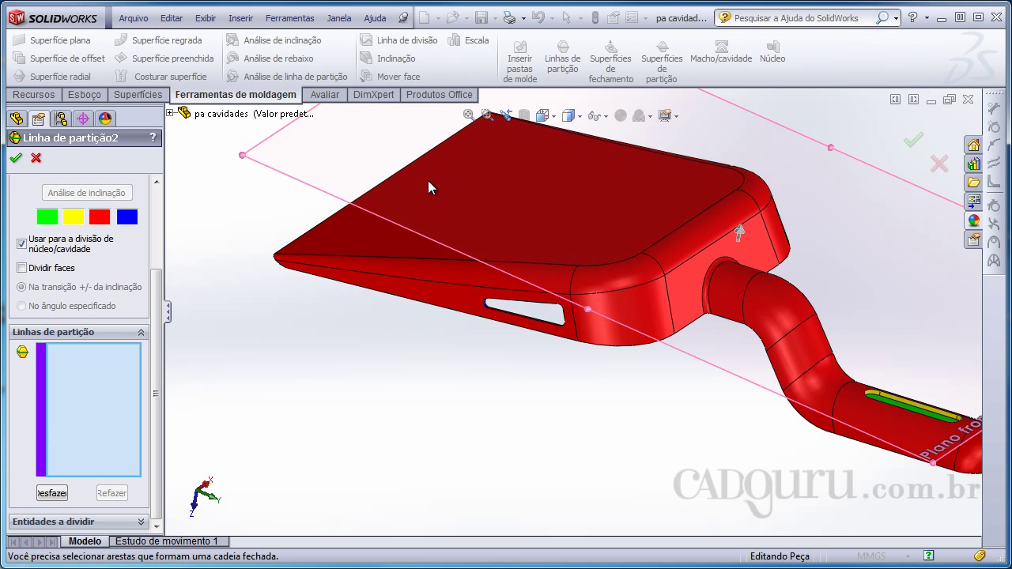
{"action": "scroll", "coordinate": [372, 241], "scroll_direction": "up", "scroll_amount": 3}
{"action": "scroll", "coordinate": [349, 237], "scroll_direction": "down", "scroll_amount": 1}
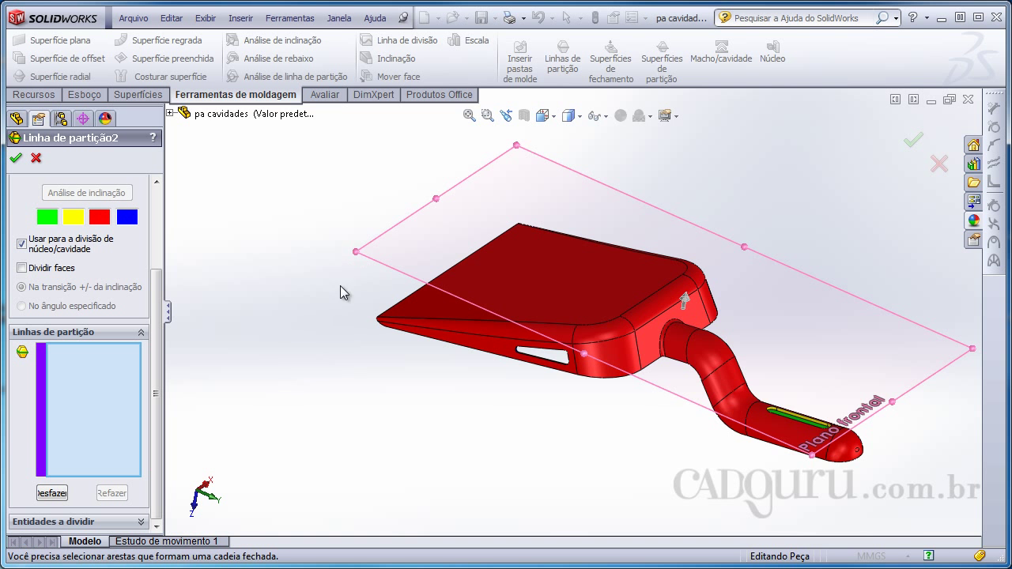
{"action": "scroll", "coordinate": [341, 293], "scroll_direction": "down", "scroll_amount": 1}
{"action": "scroll", "coordinate": [387, 423], "scroll_direction": "down", "scroll_amount": 1}
{"action": "scroll", "coordinate": [412, 400], "scroll_direction": "down", "scroll_amount": 2}
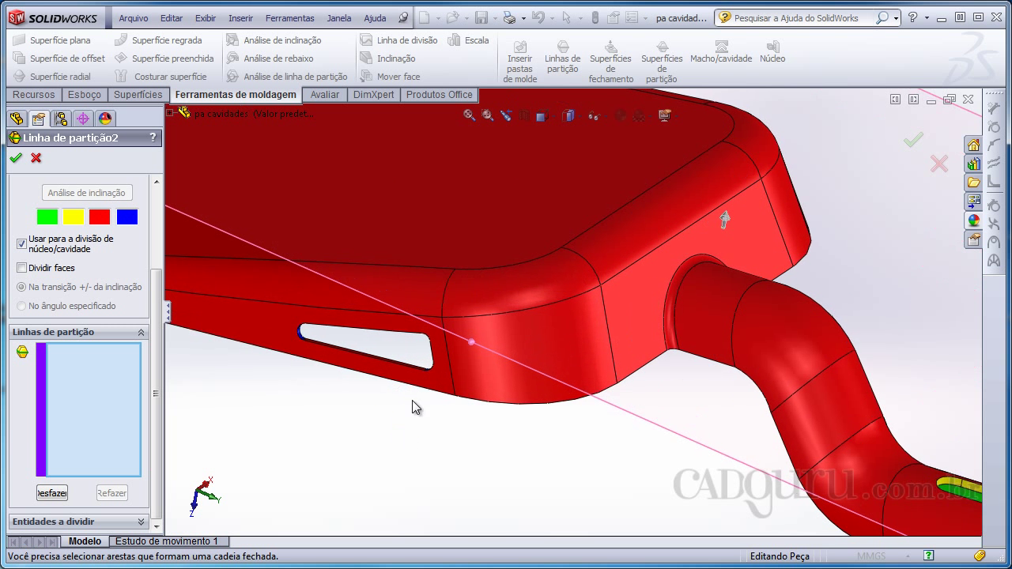
{"action": "left_click", "coordinate": [607, 389]}
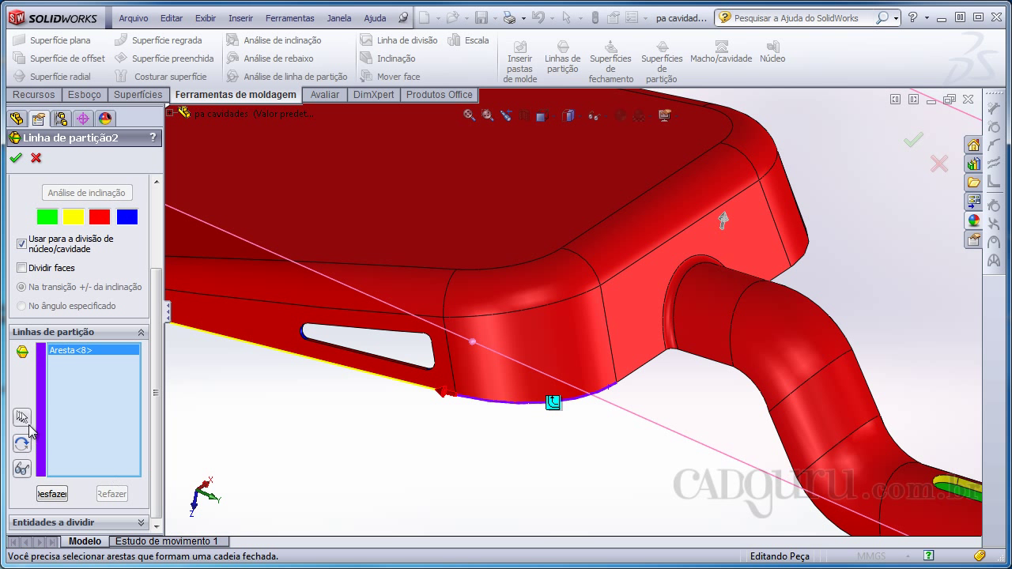
- Add the previewed next edge and bring the rounded front corner into close view
{"action": "scroll", "coordinate": [419, 486], "scroll_direction": "down", "scroll_amount": 1}
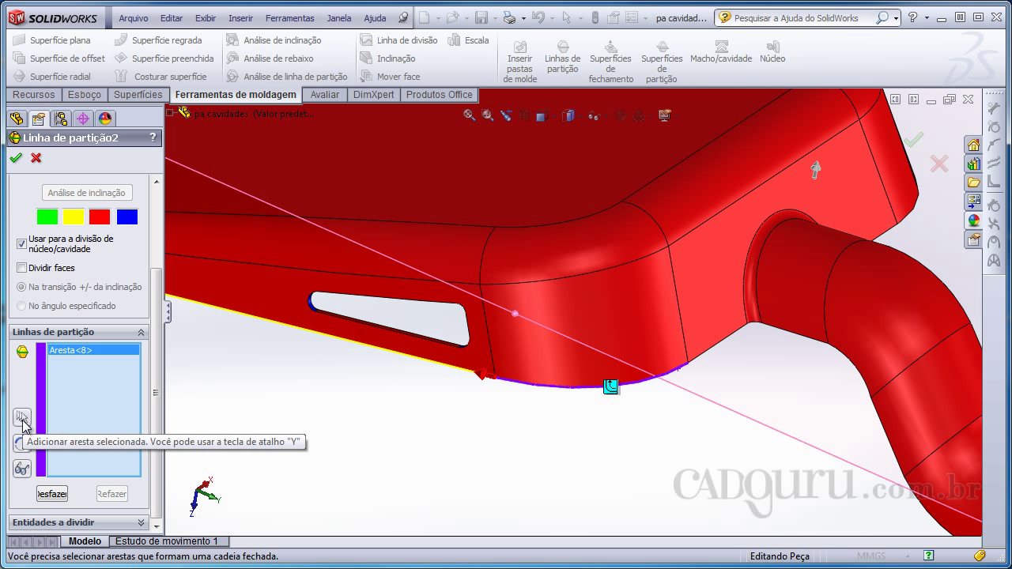
{"action": "scroll", "coordinate": [691, 460], "scroll_direction": "down", "scroll_amount": 1}
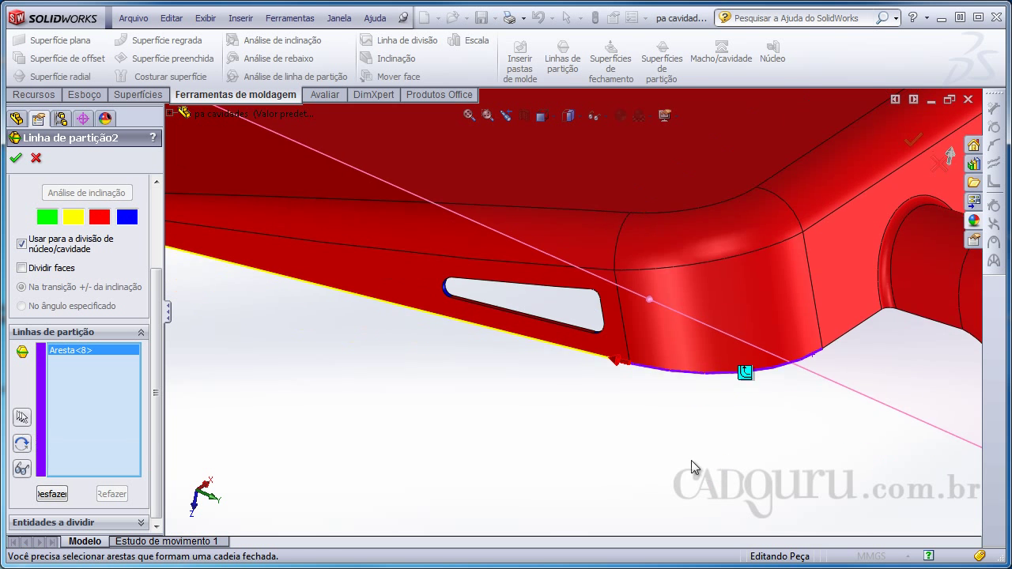
{"action": "scroll", "coordinate": [691, 460], "scroll_direction": "down", "scroll_amount": 3}
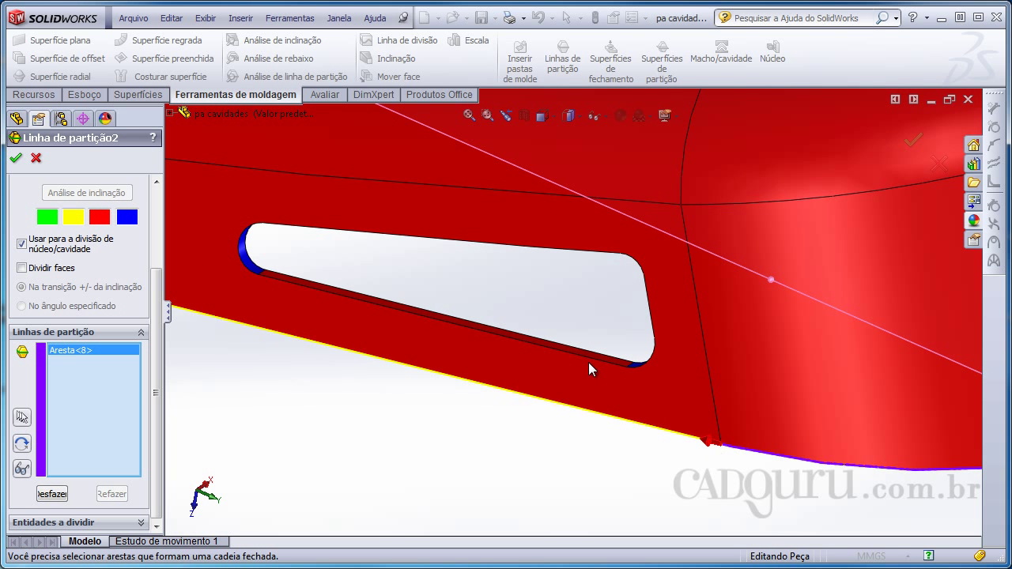
{"action": "scroll", "coordinate": [588, 362], "scroll_direction": "up", "scroll_amount": 5}
{"action": "left_click", "coordinate": [22, 421]}
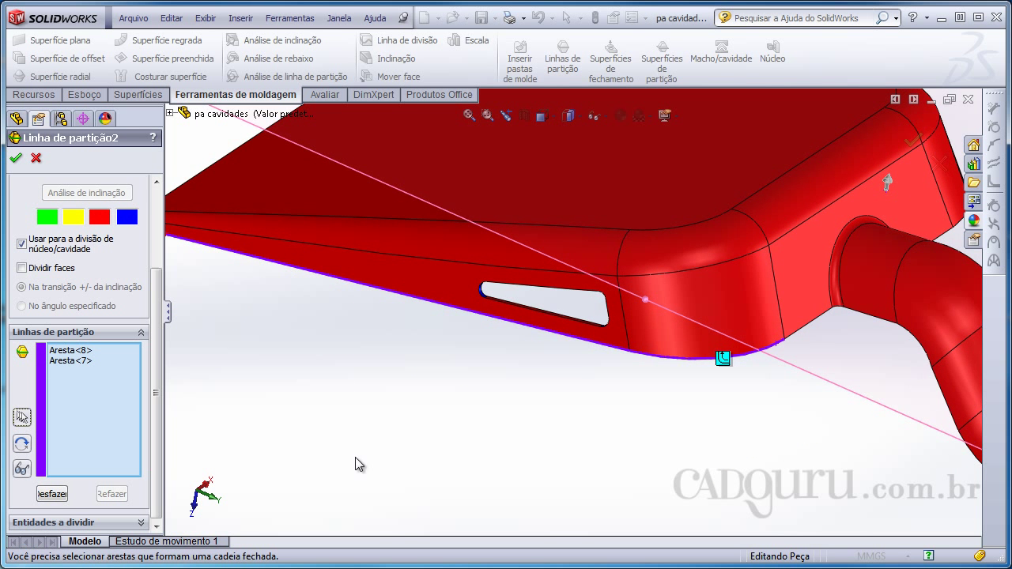
{"action": "mouse_move", "coordinate": [355, 465]}
{"action": "middle_mouse_down"}
{"action": "mouse_move", "coordinate": [573, 382]}
{"action": "mouse_move", "coordinate": [640, 338]}
{"action": "middle_mouse_up"}
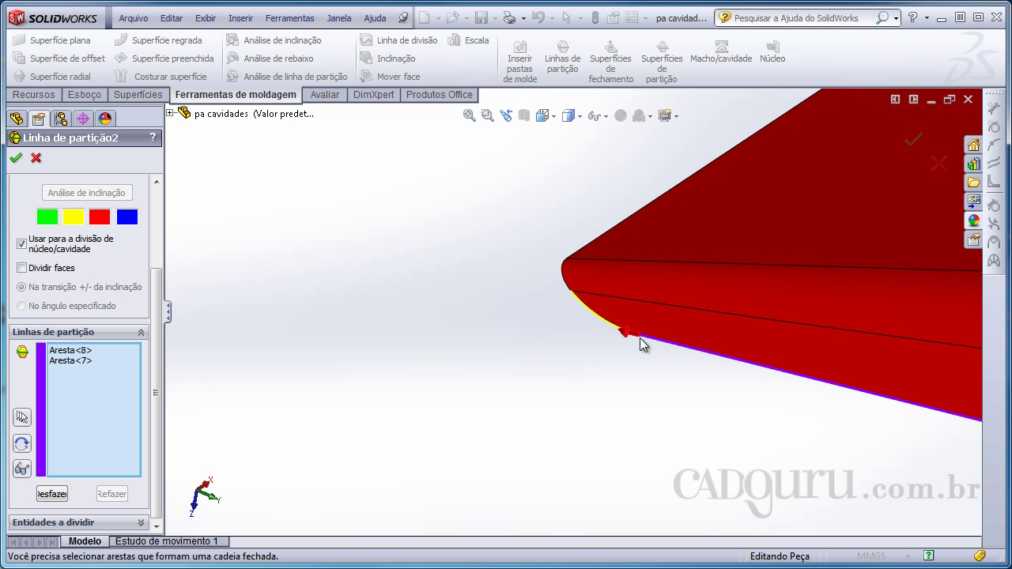
{"action": "mouse_move", "coordinate": [520, 375]}
{"action": "middle_mouse_down", "text": "ctrl"}
{"action": "mouse_move", "coordinate": [318, 447]}
{"action": "mouse_move", "coordinate": [335, 434]}
{"action": "mouse_move", "coordinate": [339, 443]}
{"action": "middle_mouse_up", "text": "ctrl"}
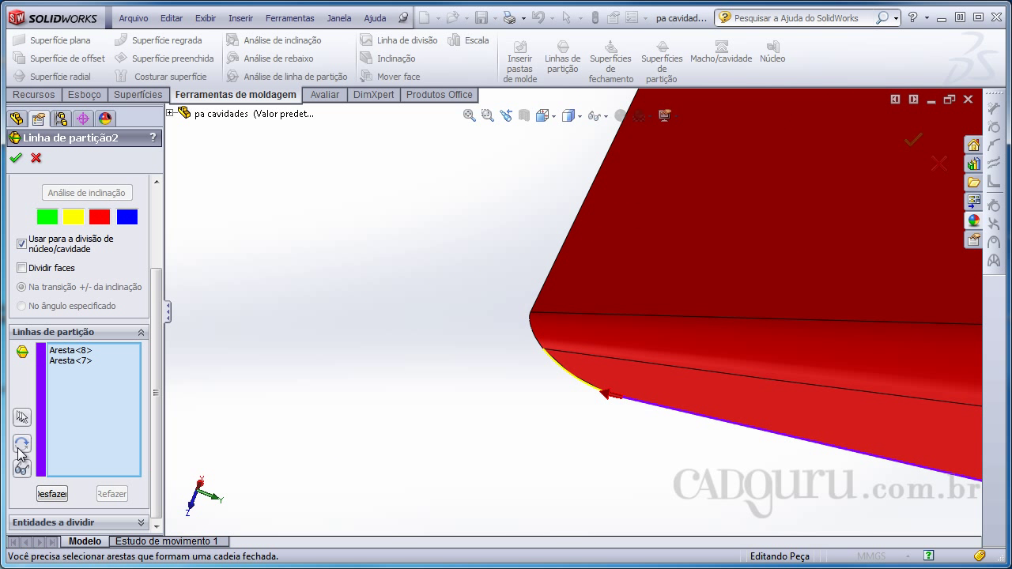
{"action": "middle_click_drag", "start_coordinate": [403, 418], "coordinate": [451, 377], "text": "shift"}
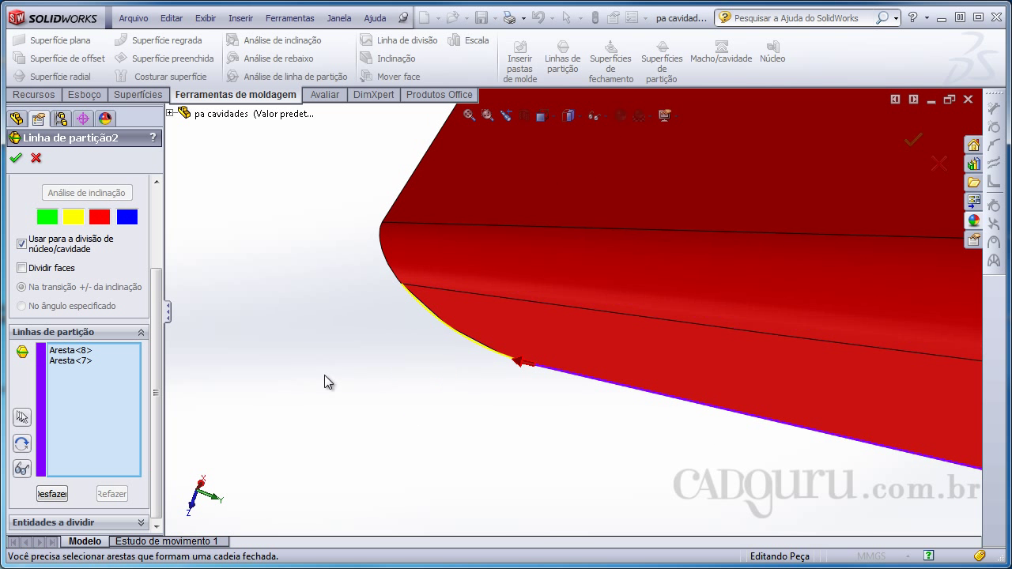
- Chain edges Aresta<8> through Aresta<5> around the corner, undoing and redoing the last one to check
{"action": "left_click", "coordinate": [23, 445]}
{"action": "left_click", "coordinate": [22, 470]}
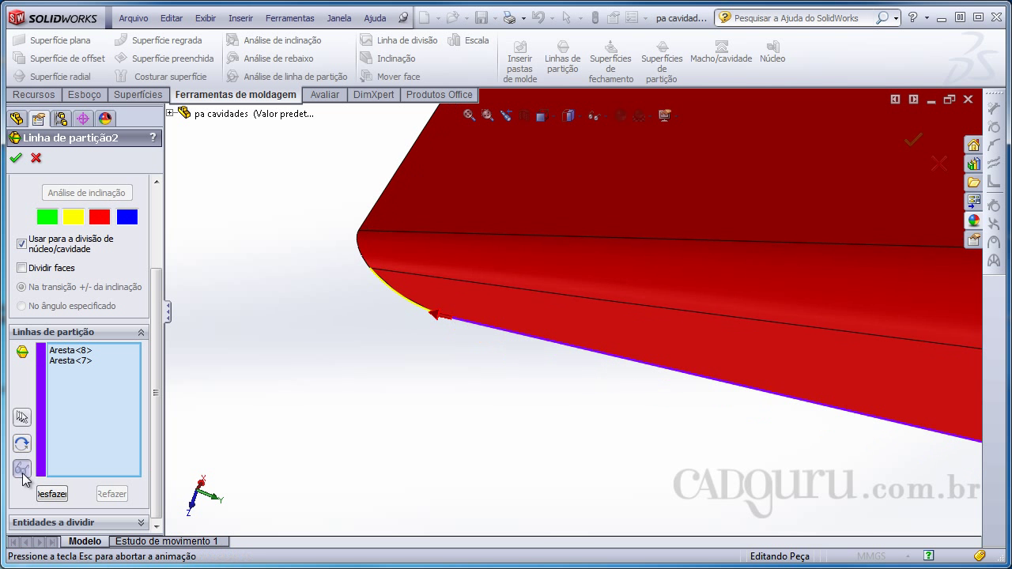
{"action": "scroll", "coordinate": [423, 439], "scroll_direction": "down", "scroll_amount": 3}
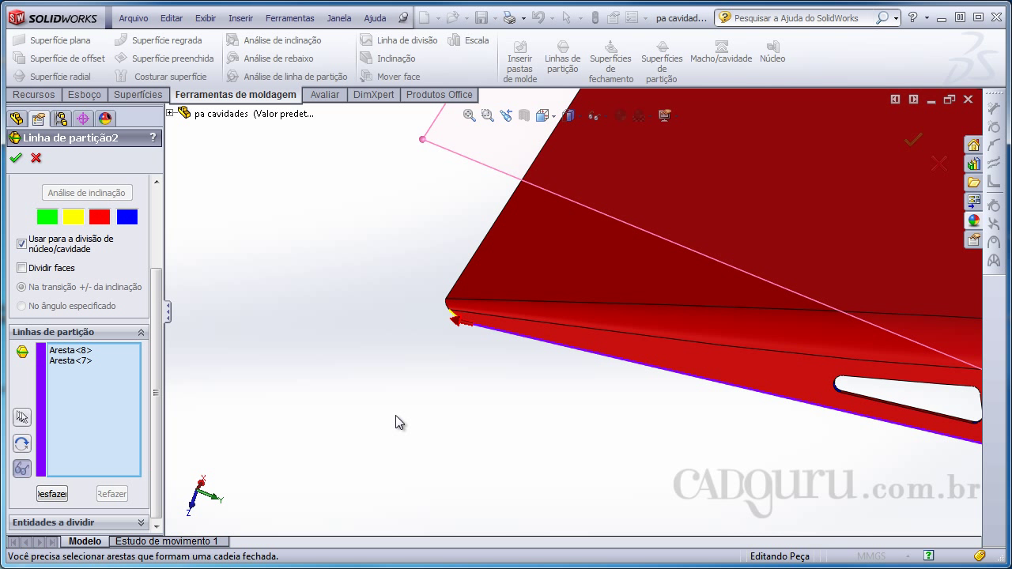
{"action": "left_click", "coordinate": [22, 417]}
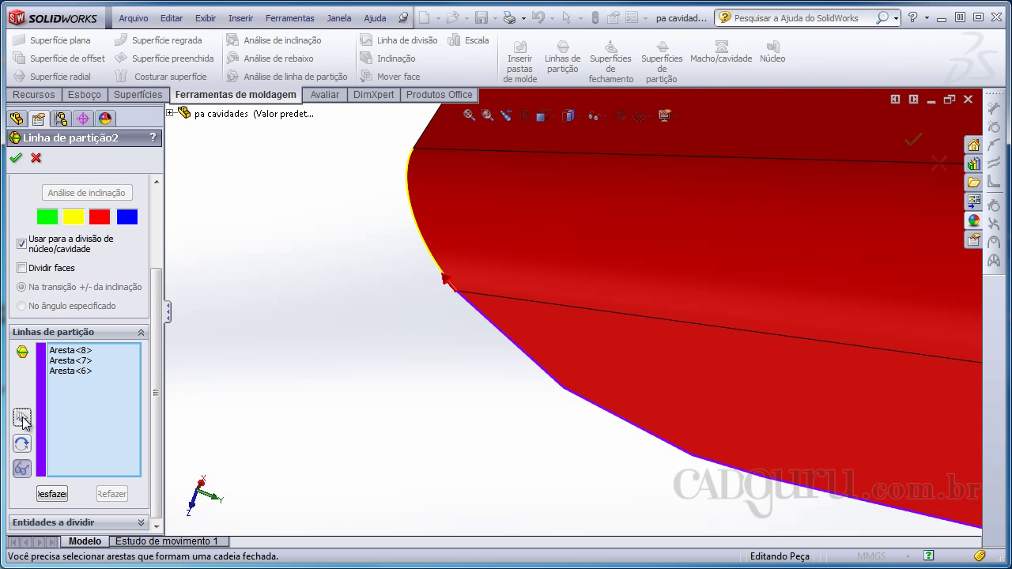
{"action": "left_click", "coordinate": [22, 469]}
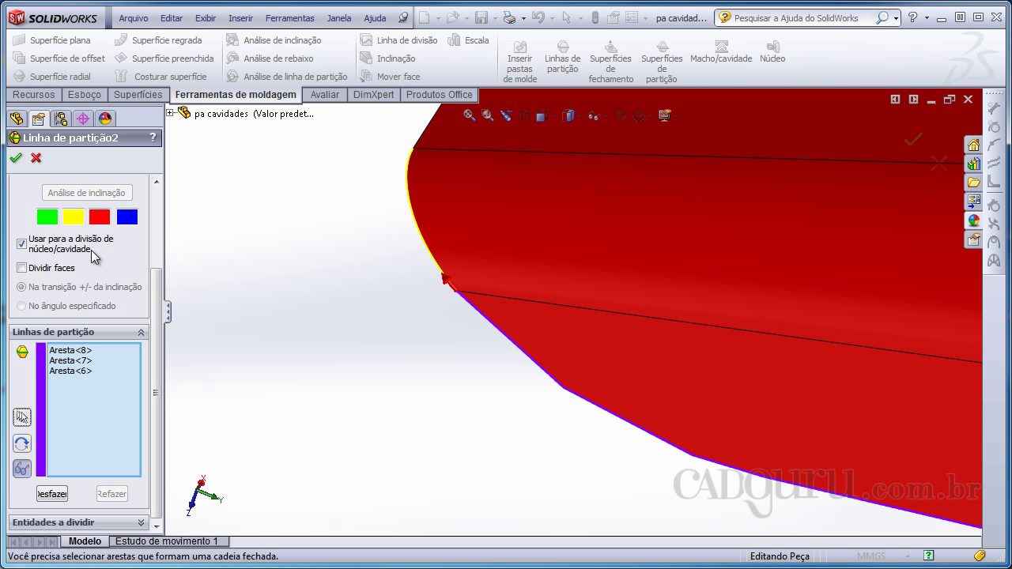
{"action": "left_click", "coordinate": [22, 419]}
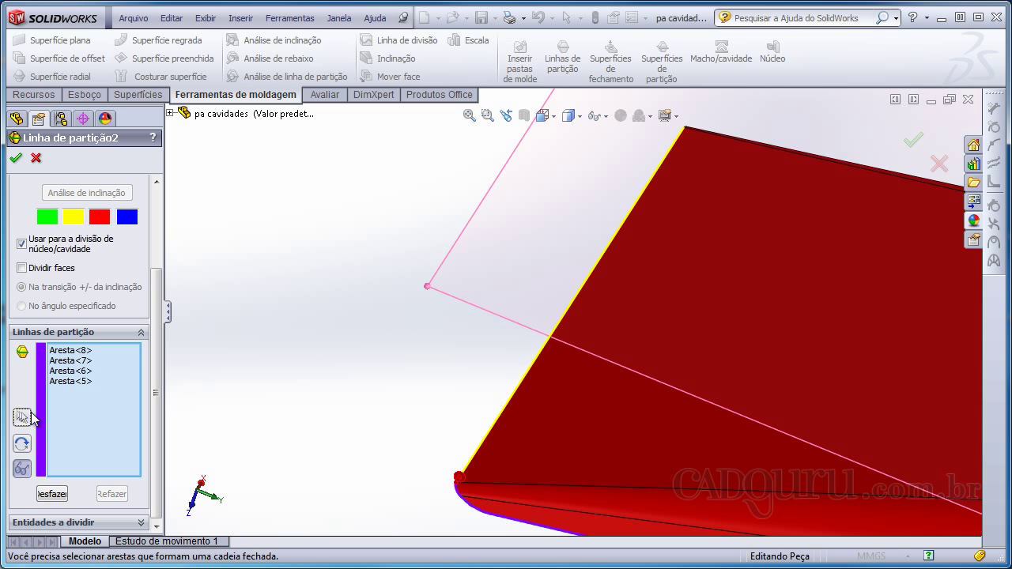
{"action": "left_click", "coordinate": [51, 494]}
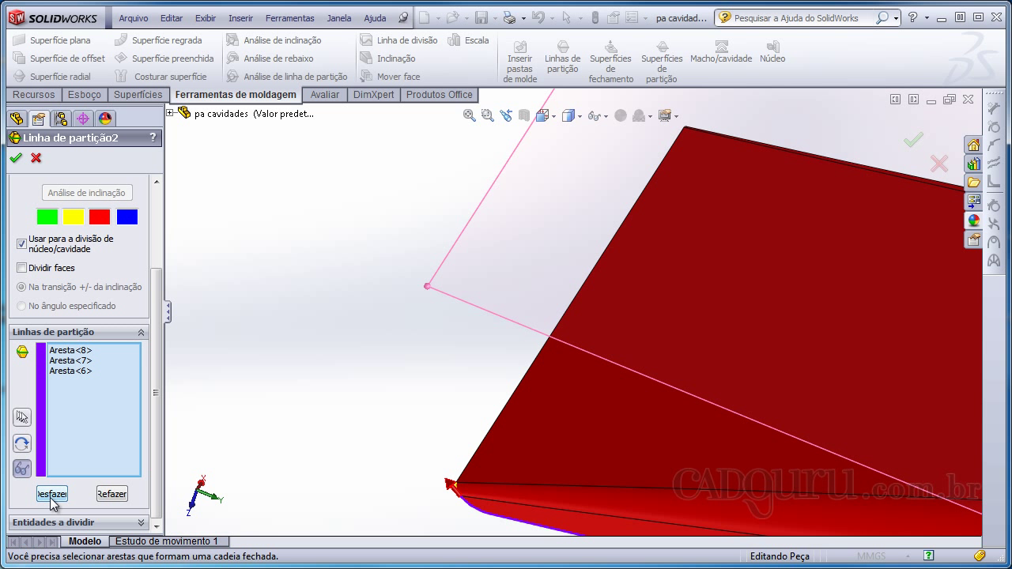
{"action": "left_click", "coordinate": [113, 494]}
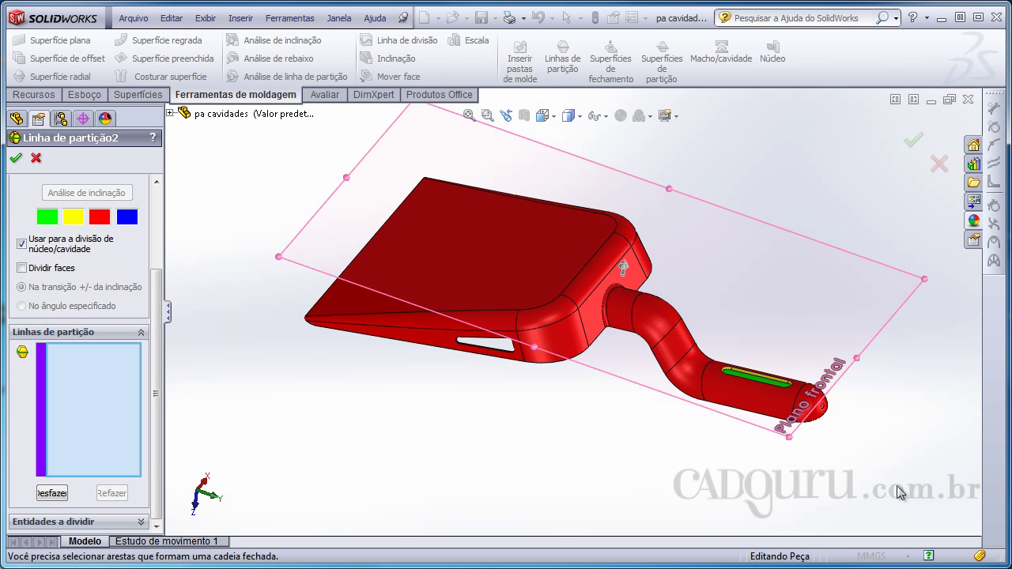
- Pick the pan's long bottom edge and zoom the view onto it
{"action": "scroll", "coordinate": [397, 417], "scroll_direction": "down", "scroll_amount": 1}
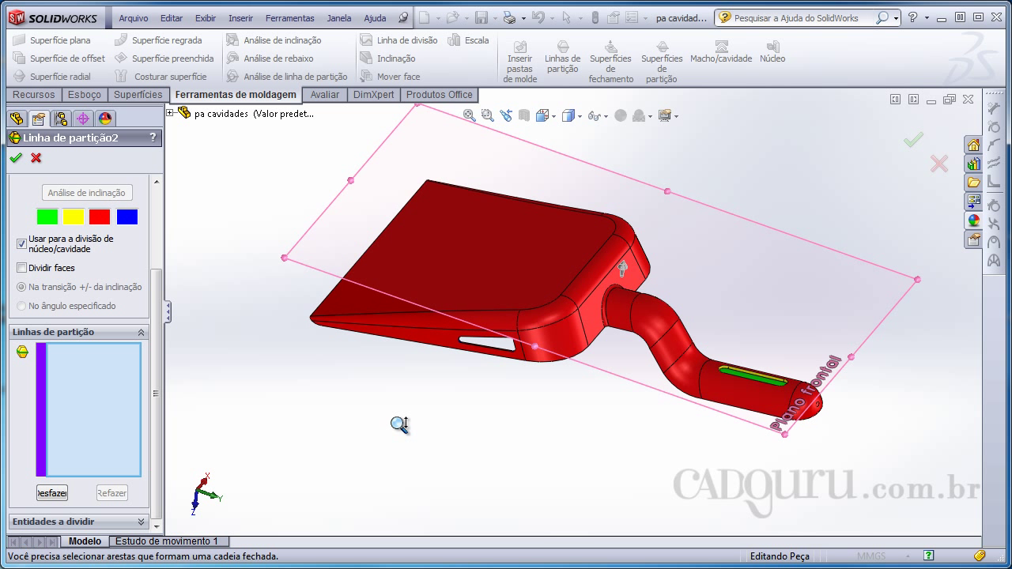
{"action": "scroll", "coordinate": [397, 413], "scroll_direction": "down", "scroll_amount": 2}
{"action": "middle_click_drag", "start_coordinate": [398, 413], "coordinate": [545, 382], "text": "ctrl"}
{"action": "scroll", "coordinate": [569, 372], "scroll_direction": "down", "scroll_amount": 1}
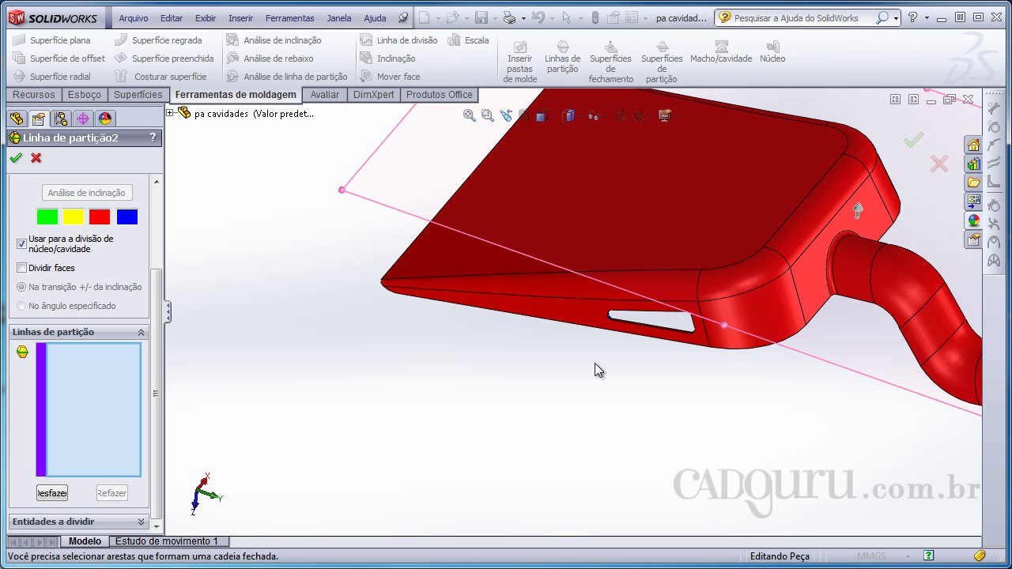
{"action": "left_click", "coordinate": [692, 355]}
{"action": "scroll", "coordinate": [520, 401], "scroll_direction": "down", "scroll_amount": 2}
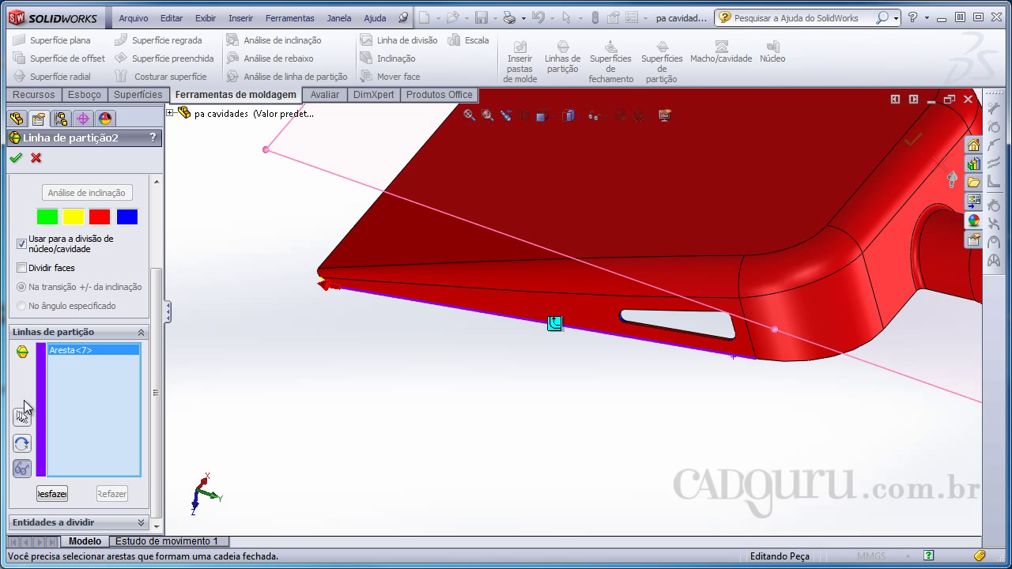
{"action": "middle_click_drag", "start_coordinate": [372, 416], "coordinate": [355, 418], "text": "ctrl"}
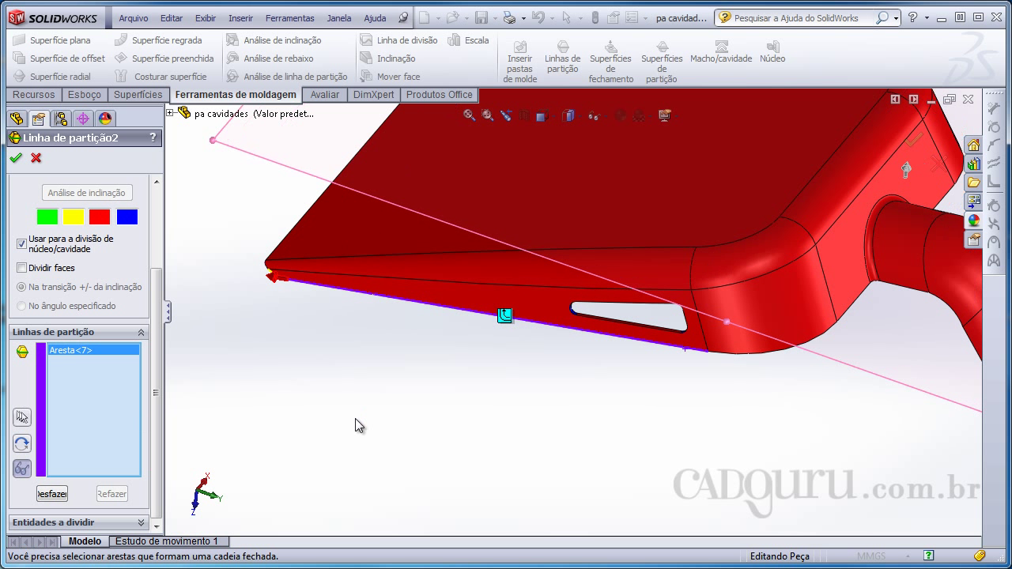
{"action": "left_click", "coordinate": [24, 474]}
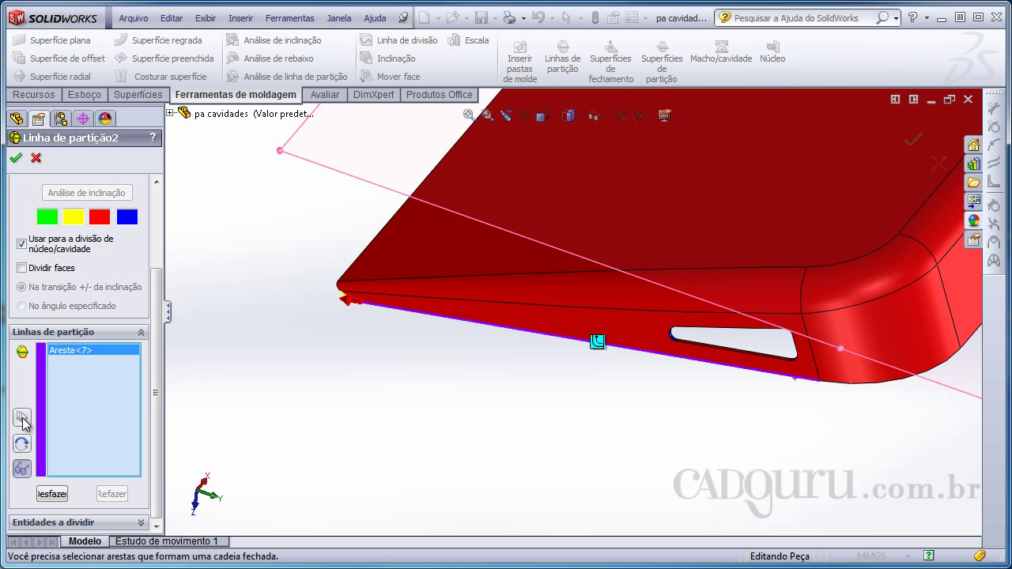
- Add edges Aresta<6>, <5>, <4> and <3> along the blade's front and corner
{"action": "left_click", "coordinate": [22, 419]}
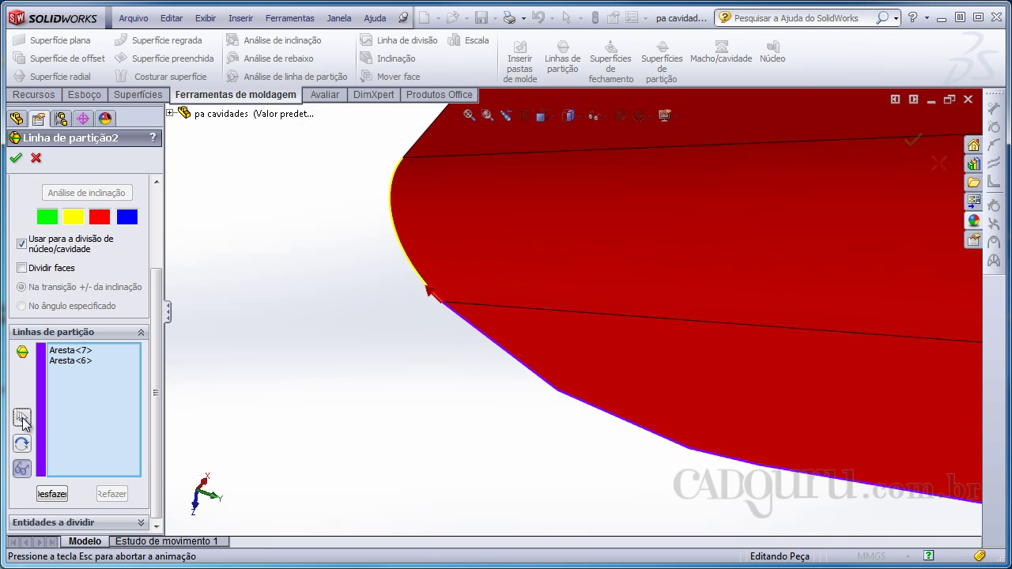
{"action": "left_click", "coordinate": [23, 419]}
{"action": "left_click", "coordinate": [22, 419]}
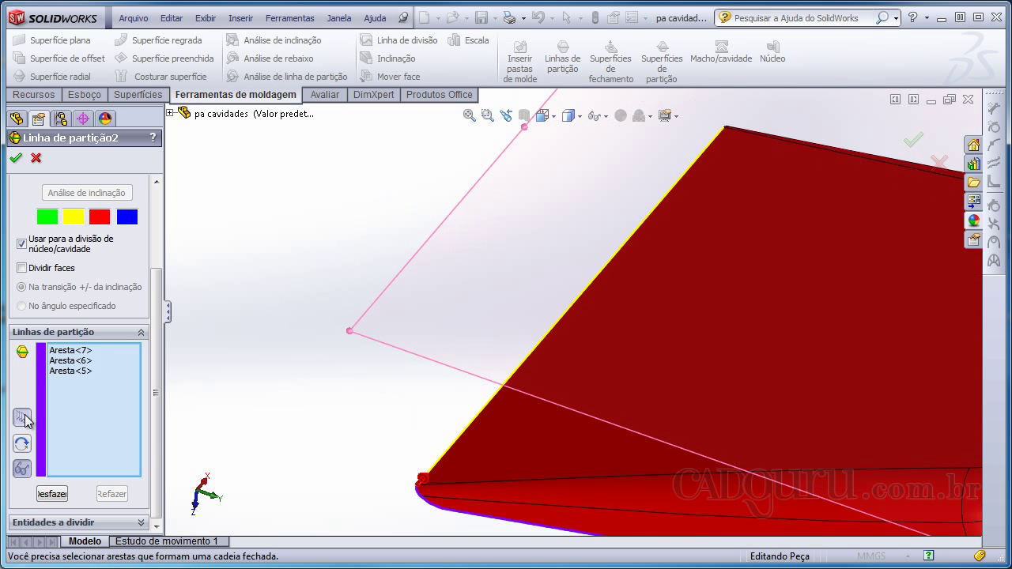
{"action": "scroll", "coordinate": [408, 366], "scroll_direction": "down", "scroll_amount": 3}
{"action": "scroll", "coordinate": [481, 345], "scroll_direction": "up", "scroll_amount": 3}
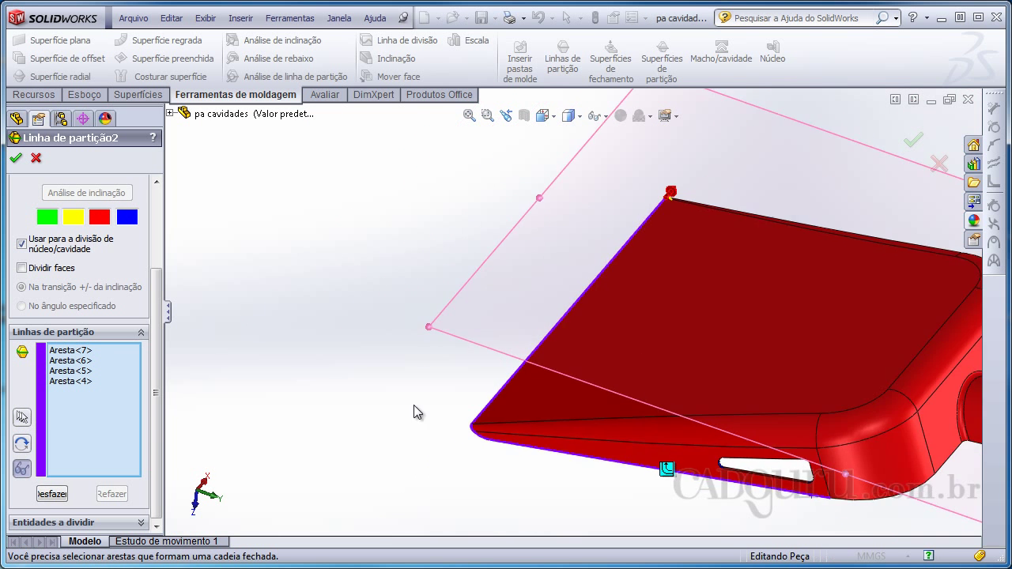
{"action": "mouse_move", "coordinate": [413, 405]}
{"action": "middle_mouse_down"}
{"action": "mouse_move", "coordinate": [455, 440]}
{"action": "mouse_move", "coordinate": [791, 366]}
{"action": "middle_mouse_up"}
{"action": "scroll", "coordinate": [578, 258], "scroll_direction": "down", "scroll_amount": 5}
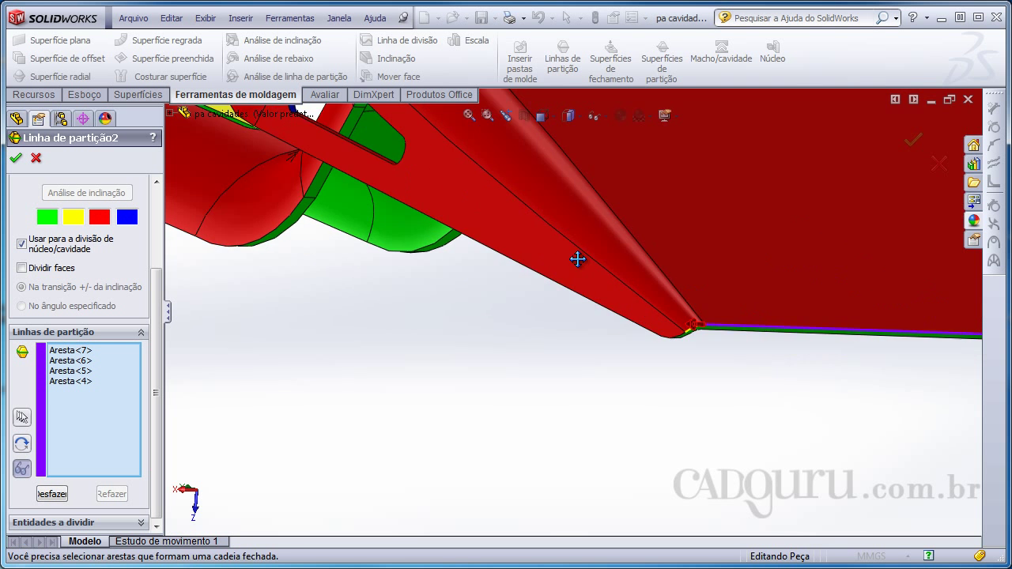
{"action": "mouse_move", "coordinate": [578, 258]}
{"action": "middle_mouse_down", "text": "ctrl"}
{"action": "mouse_move", "coordinate": [623, 313]}
{"action": "mouse_move", "coordinate": [496, 296]}
{"action": "middle_mouse_up", "text": "ctrl"}
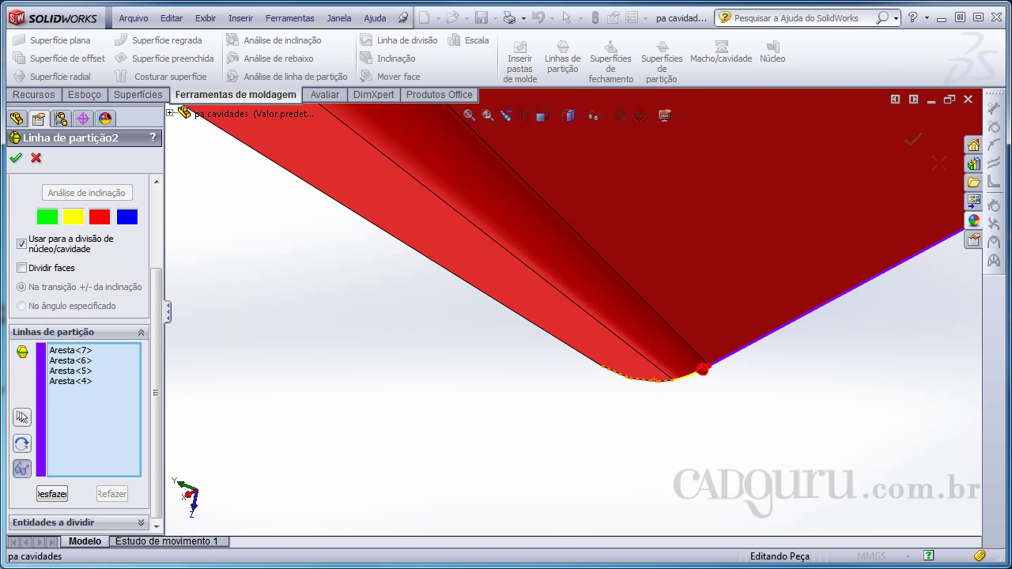
{"action": "left_click", "coordinate": [22, 418]}
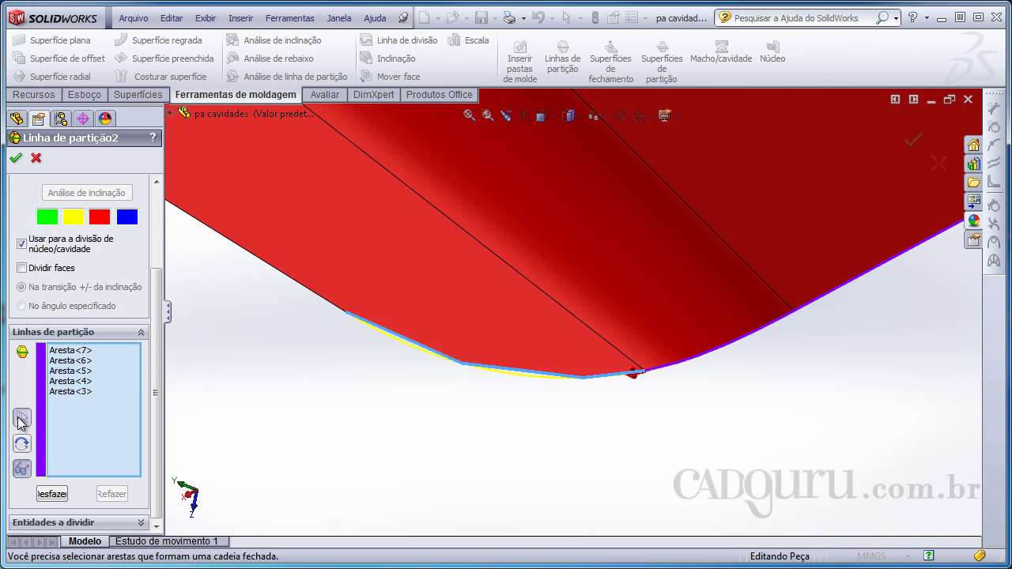
{"action": "left_click", "coordinate": [21, 419]}
- Add Aresta<2>, Aresta<1>, then Aresta<24> down to Aresta<19> along the handle's lower rim
{"action": "left_click", "coordinate": [21, 419]}
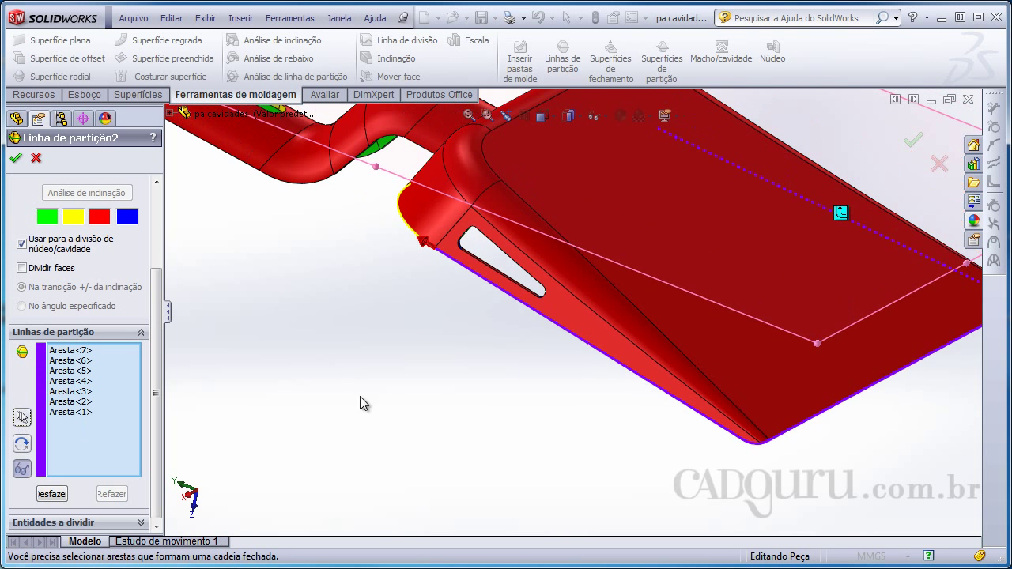
{"action": "mouse_move", "coordinate": [360, 403]}
{"action": "middle_mouse_down", "text": "ctrl"}
{"action": "mouse_move", "coordinate": [497, 427]}
{"action": "mouse_move", "coordinate": [499, 451]}
{"action": "mouse_move", "coordinate": [684, 493]}
{"action": "middle_mouse_up", "text": "ctrl"}
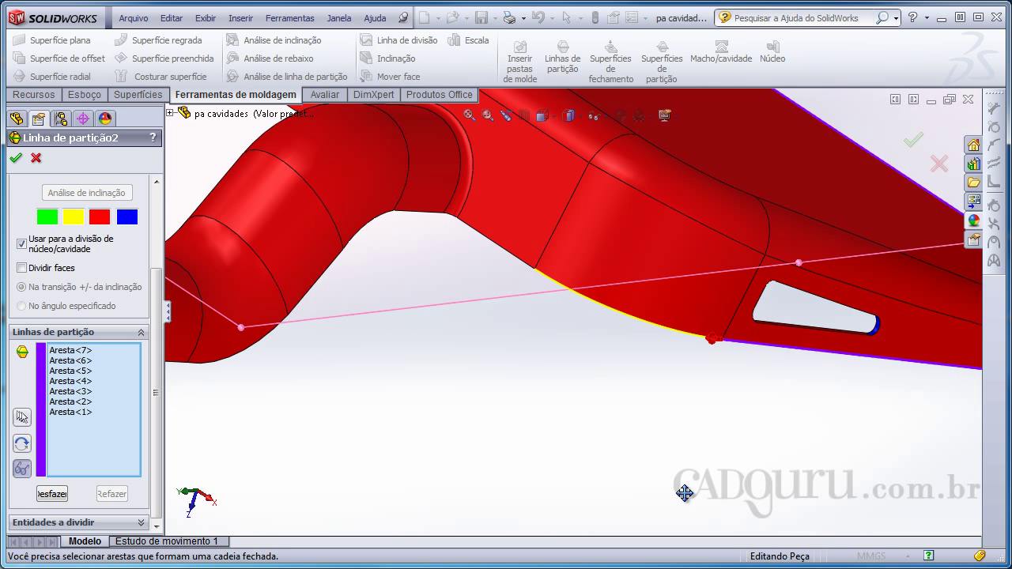
{"action": "left_click", "coordinate": [21, 417]}
{"action": "left_click", "coordinate": [21, 418]}
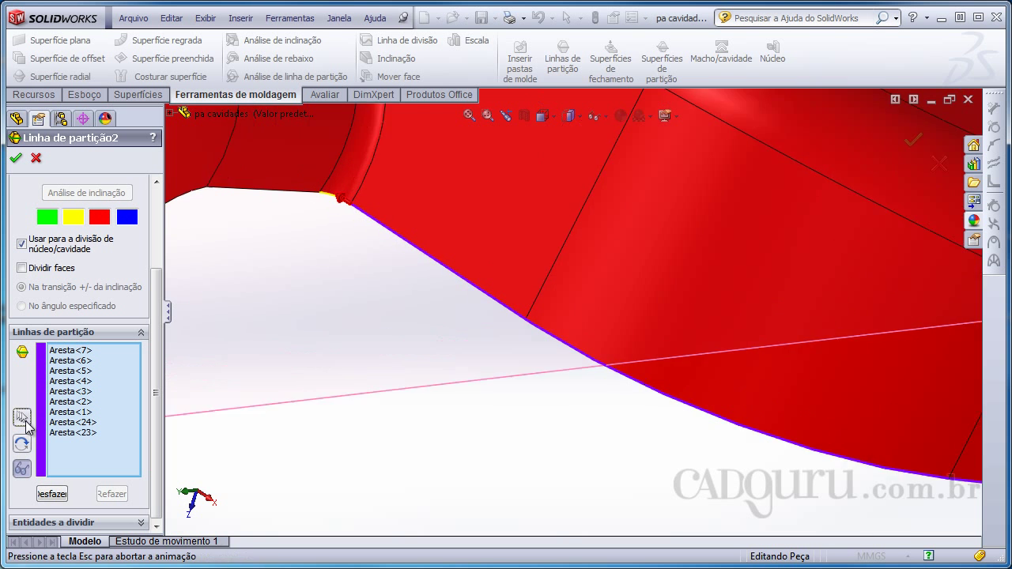
{"action": "left_click", "coordinate": [25, 423]}
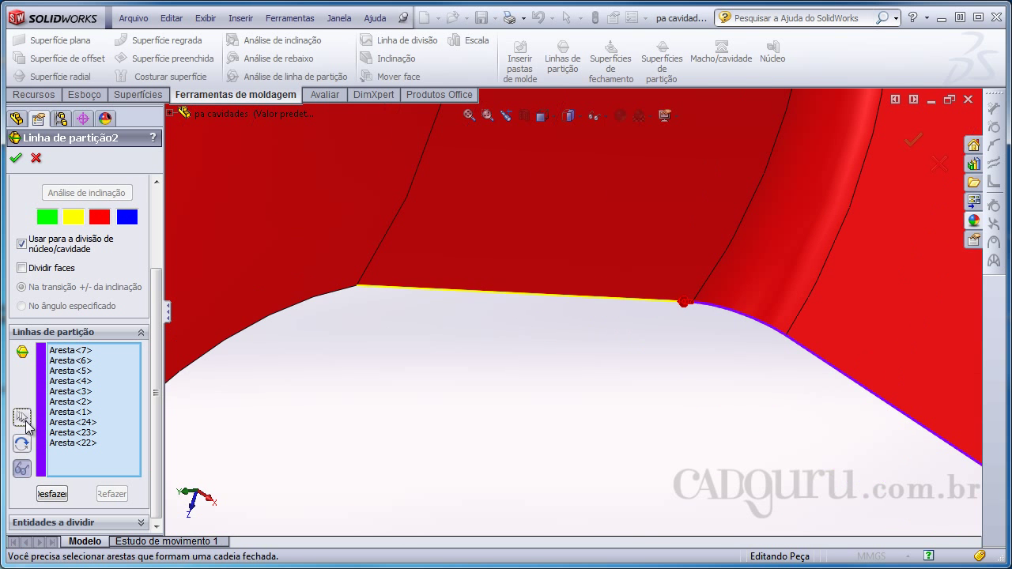
{"action": "left_click", "coordinate": [23, 419]}
{"action": "left_click", "coordinate": [22, 419]}
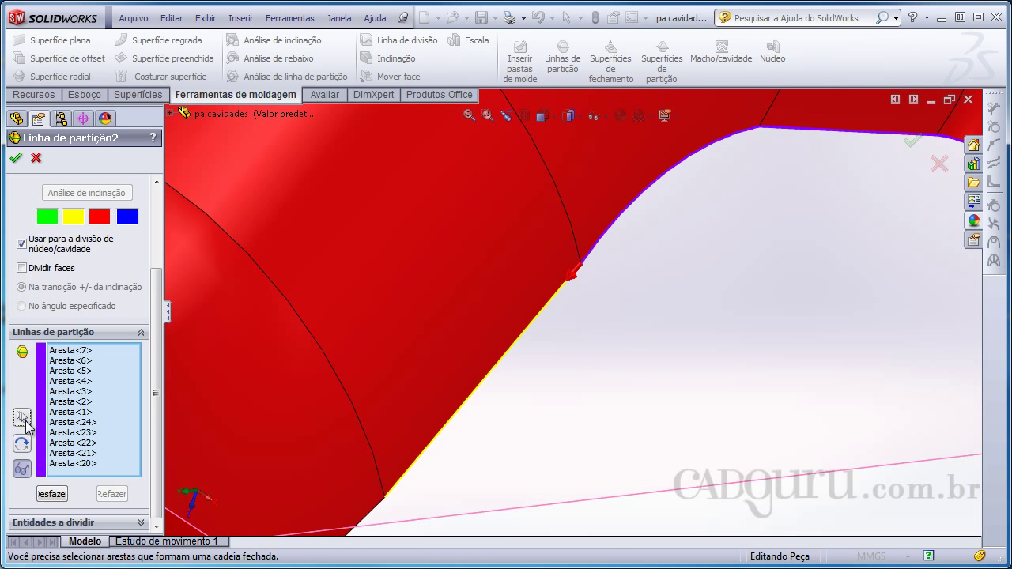
{"action": "left_click", "coordinate": [25, 424]}
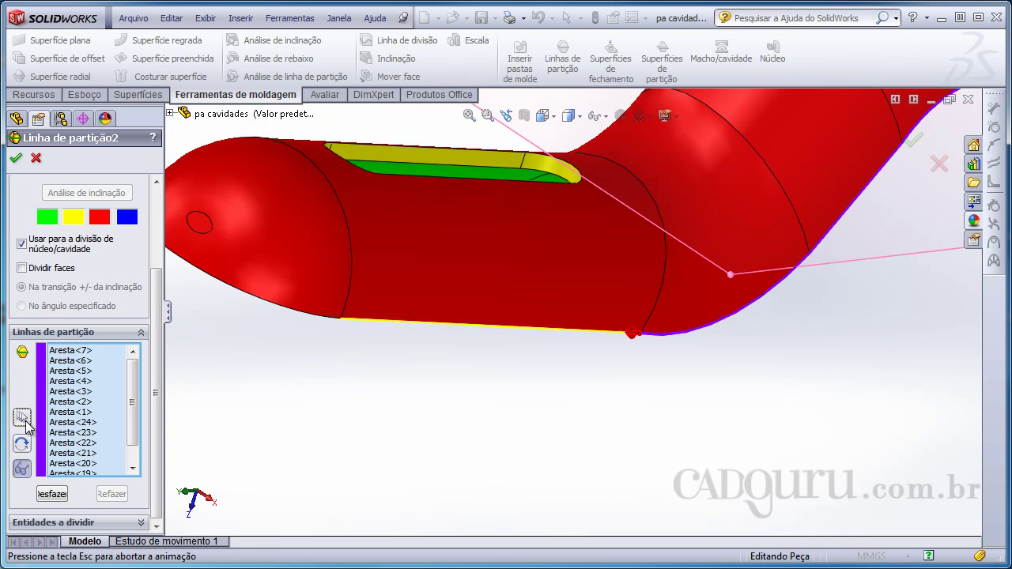
{"action": "left_click", "coordinate": [22, 419]}
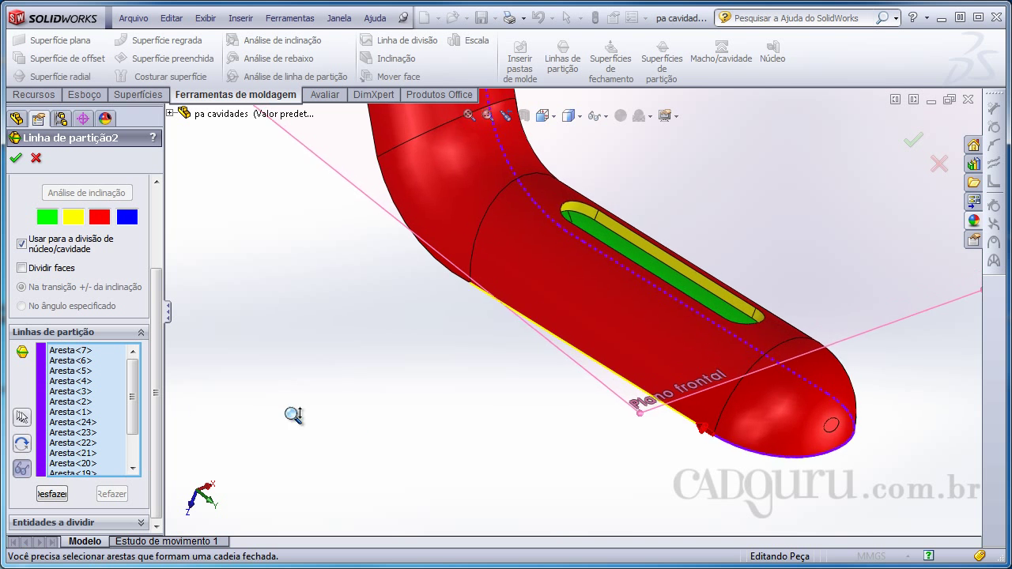
{"action": "left_click", "coordinate": [22, 417]}
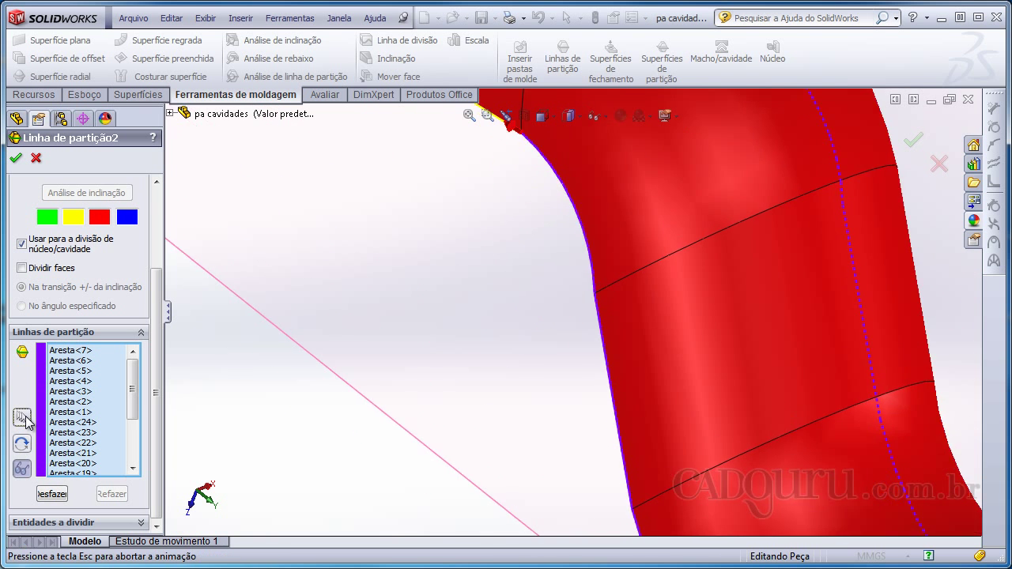
{"action": "left_click", "coordinate": [22, 417]}
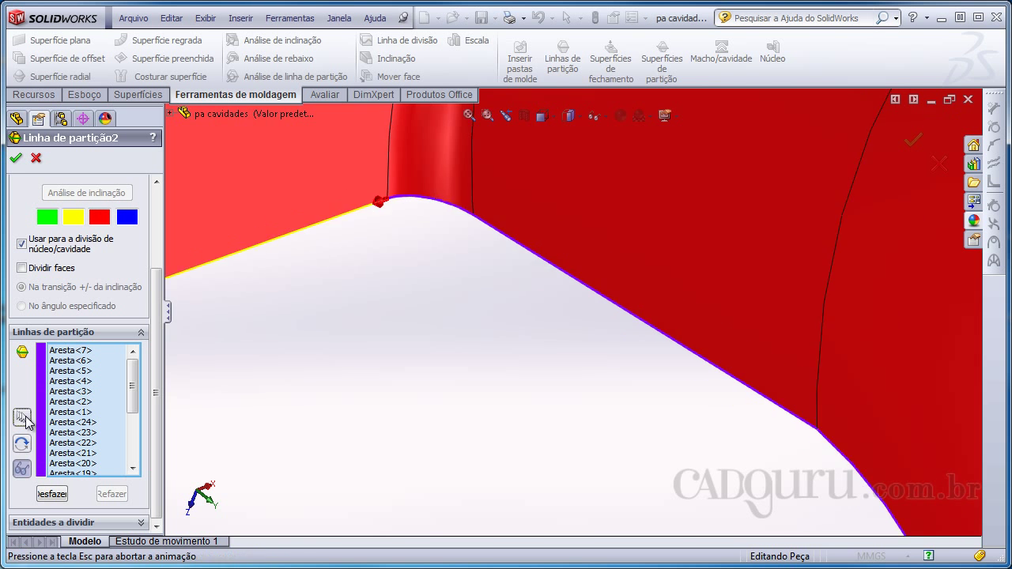
- Add the final edge to close the 24-edge loop and confirm Linha de partição2
{"action": "left_click", "coordinate": [22, 418]}
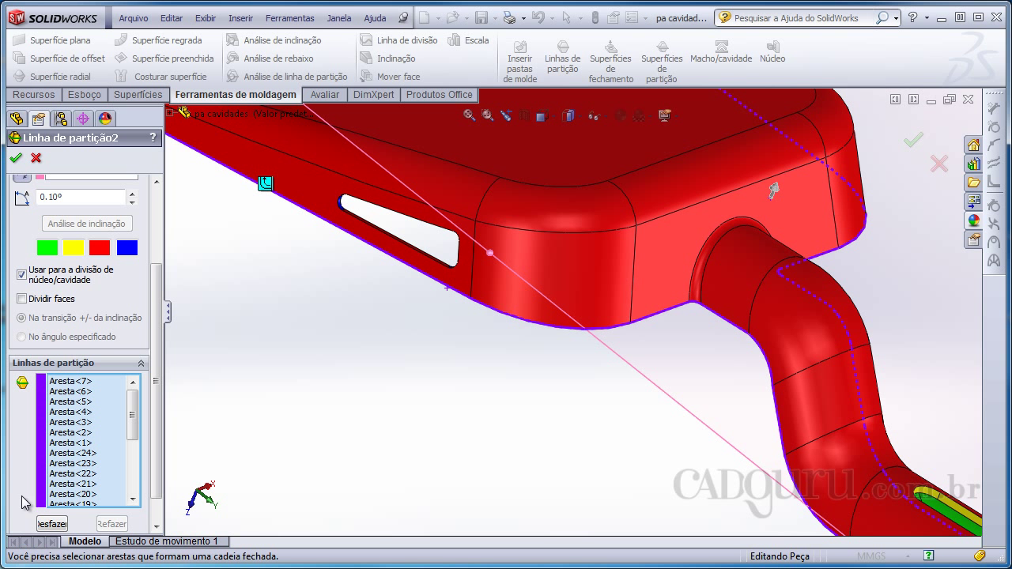
{"action": "scroll", "coordinate": [411, 354], "scroll_direction": "down", "scroll_amount": 5}
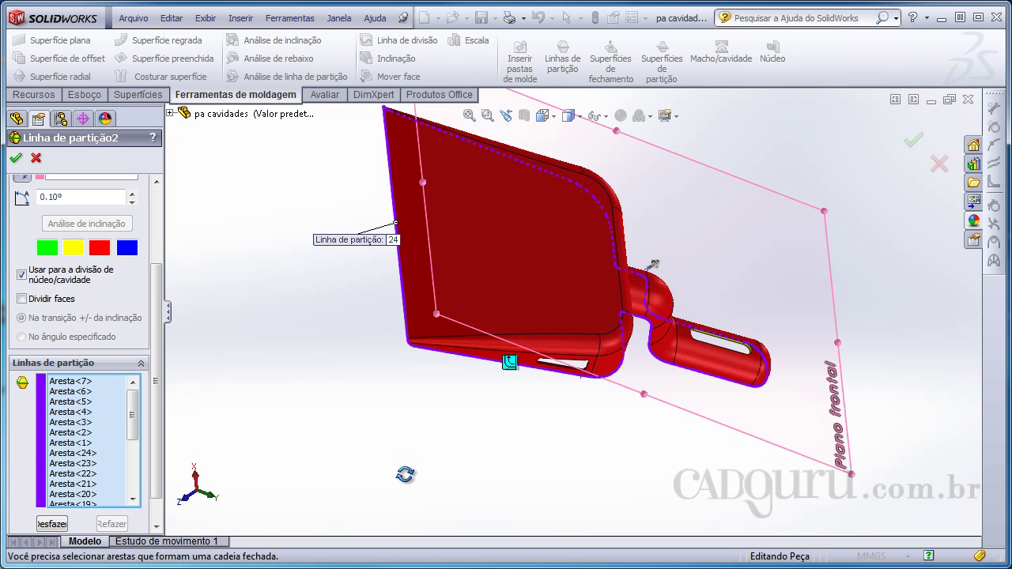
{"action": "middle_click_drag", "start_coordinate": [361, 363], "coordinate": [402, 394]}
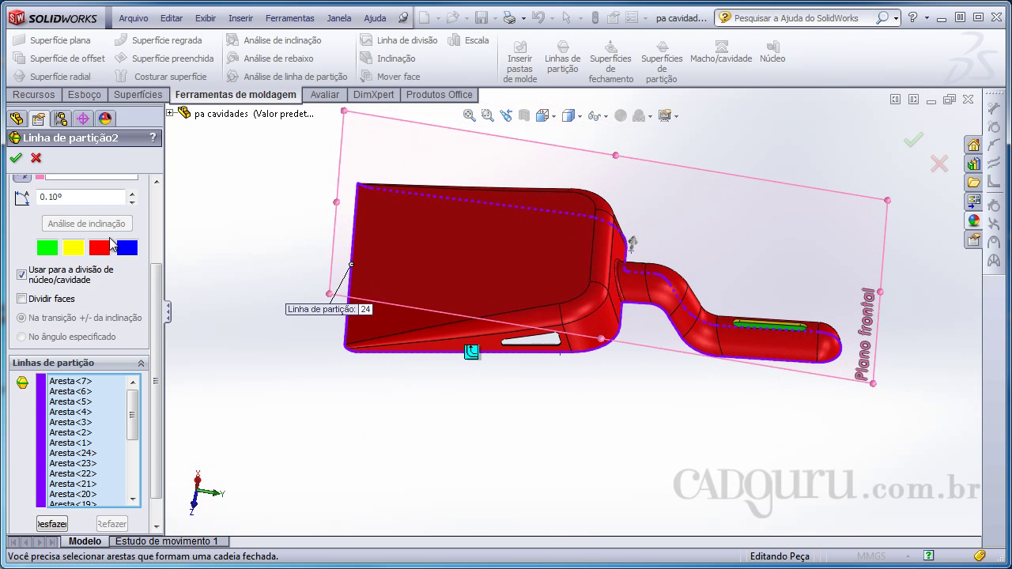
{"action": "left_click", "coordinate": [14, 162]}
{"action": "mouse_move", "coordinate": [213, 227]}
{"action": "middle_mouse_down"}
{"action": "mouse_move", "coordinate": [272, 238]}
{"action": "mouse_move", "coordinate": [263, 264]}
{"action": "mouse_move", "coordinate": [274, 222]}
{"action": "mouse_move", "coordinate": [266, 256]}
{"action": "mouse_move", "coordinate": [316, 210]}
{"action": "mouse_move", "coordinate": [312, 263]}
{"action": "middle_mouse_up"}
{"action": "scroll", "coordinate": [312, 263], "scroll_direction": "down", "scroll_amount": 1}
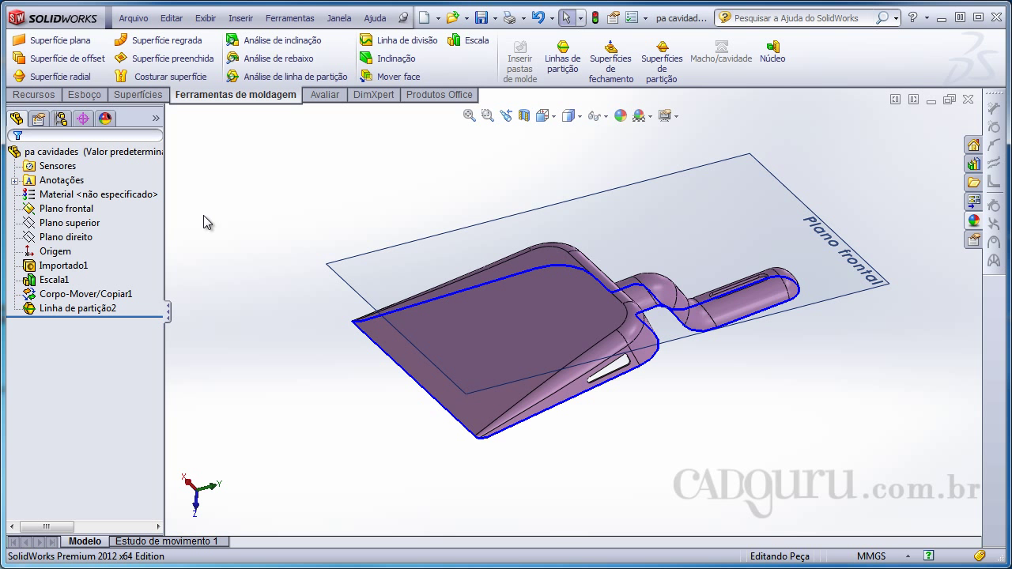
{"action": "key", "text": "Down"}
{"action": "key", "text": "Down"}
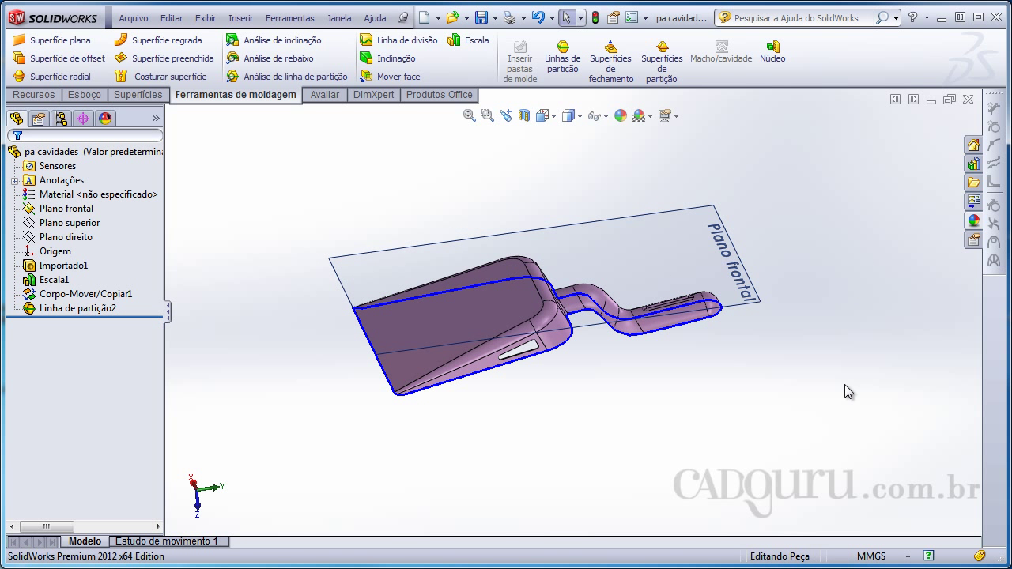
{"action": "scroll", "coordinate": [673, 416], "scroll_direction": "down", "scroll_amount": 2}
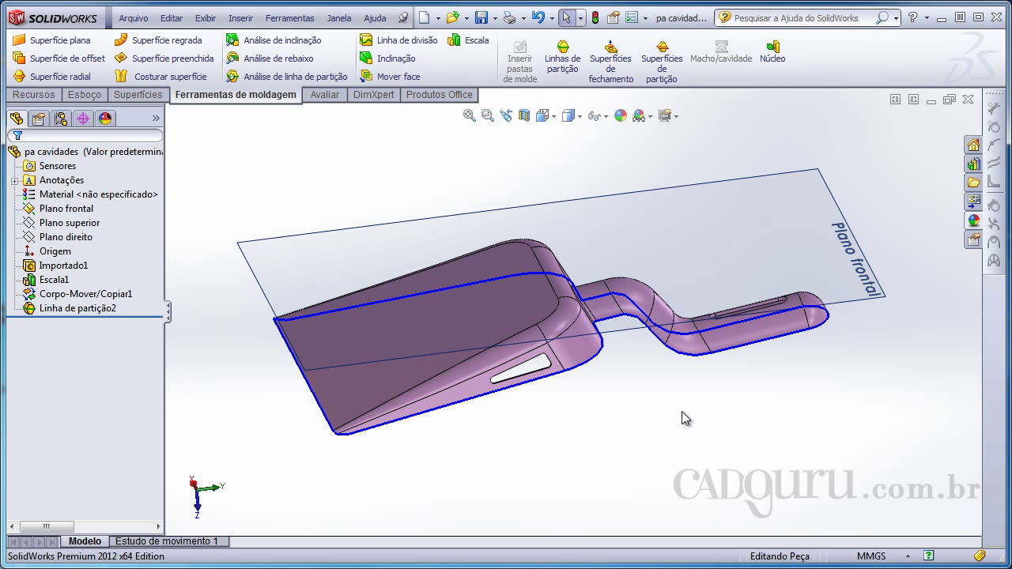
{"action": "mouse_move", "coordinate": [724, 421]}
{"action": "middle_mouse_down"}
{"action": "mouse_move", "coordinate": [748, 420]}
{"action": "mouse_move", "coordinate": [685, 452]}
{"action": "middle_mouse_up"}
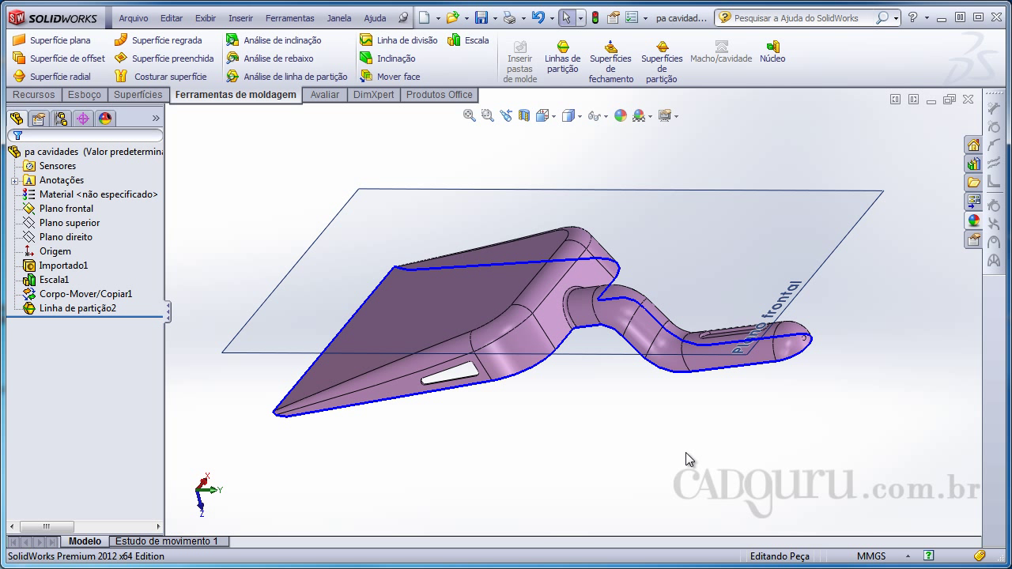
{"action": "middle_click_drag", "start_coordinate": [574, 454], "coordinate": [579, 472]}
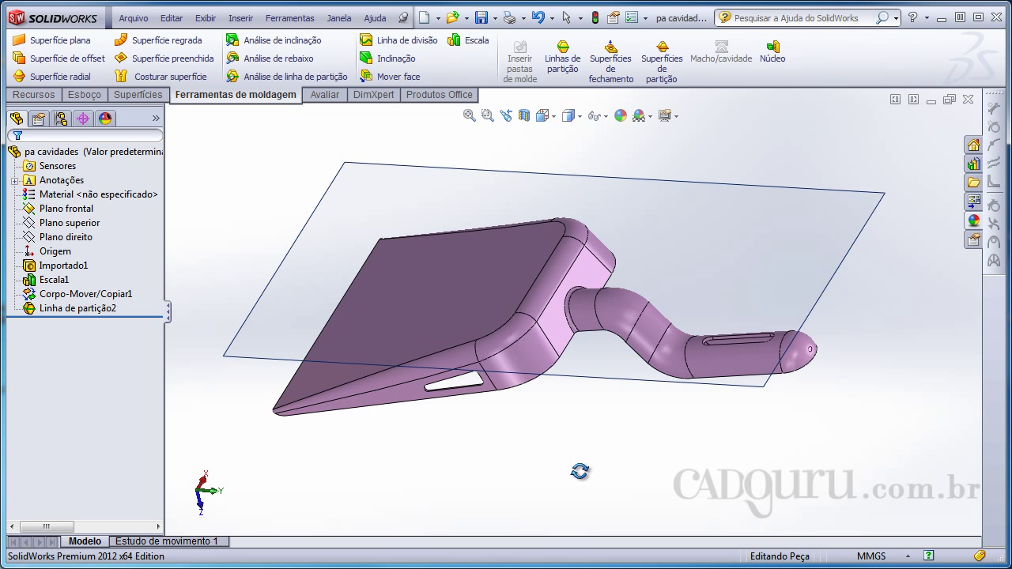